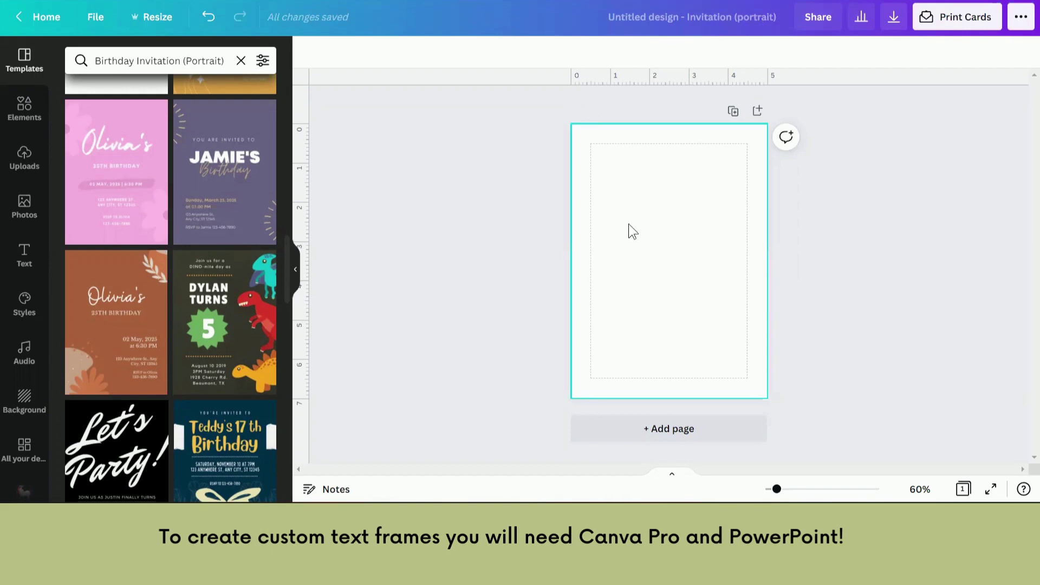
Apply the purple birthday template, then delete both line-burst graphics and the purple background
{"action": "left_click", "coordinate": [241, 189]}
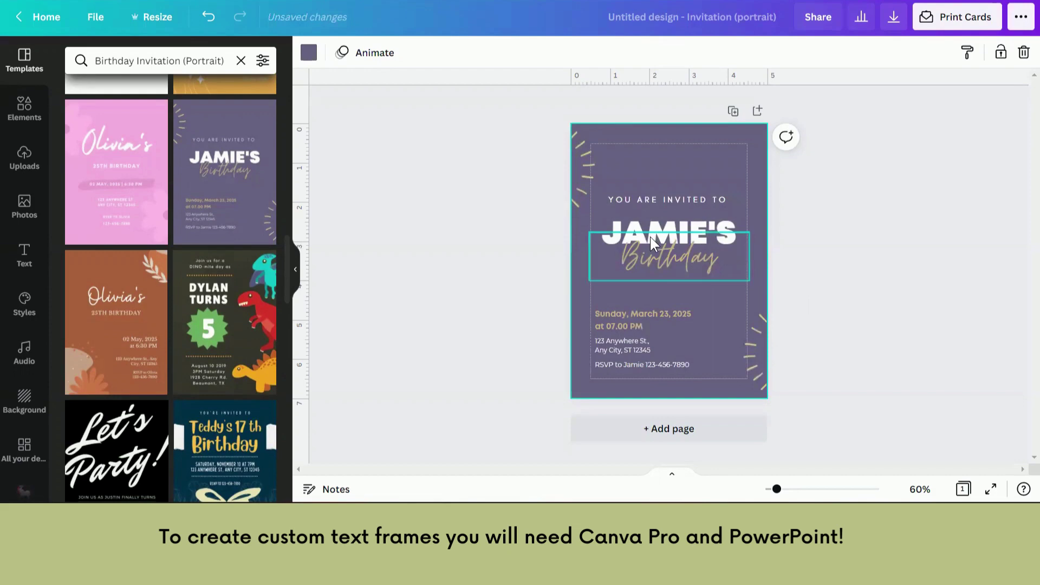
{"action": "left_click", "coordinate": [574, 154]}
{"action": "key", "text": "Delete"}
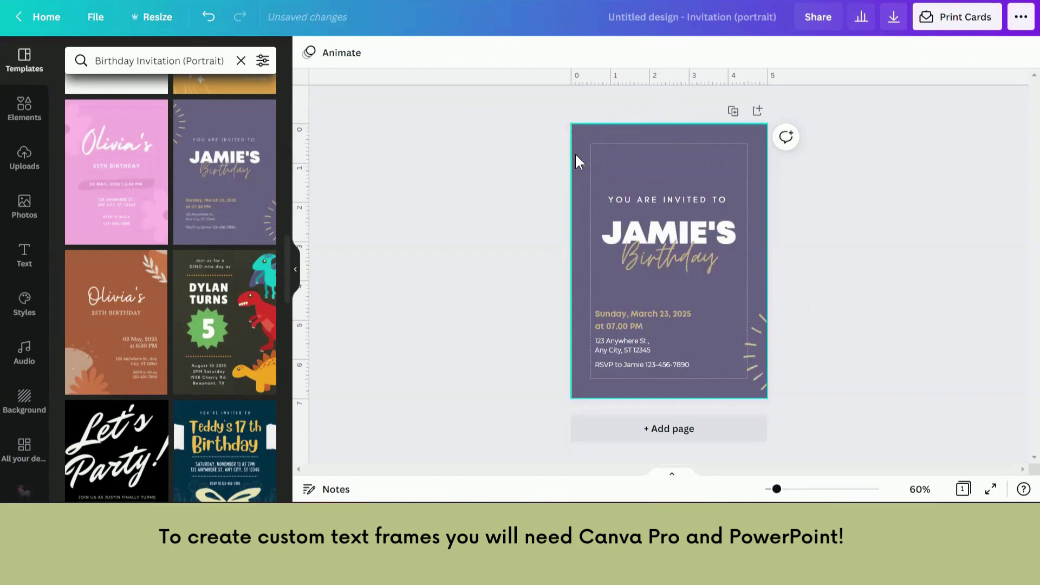
{"action": "left_click", "coordinate": [743, 357]}
{"action": "key", "text": "Delete"}
{"action": "left_click", "coordinate": [687, 166]}
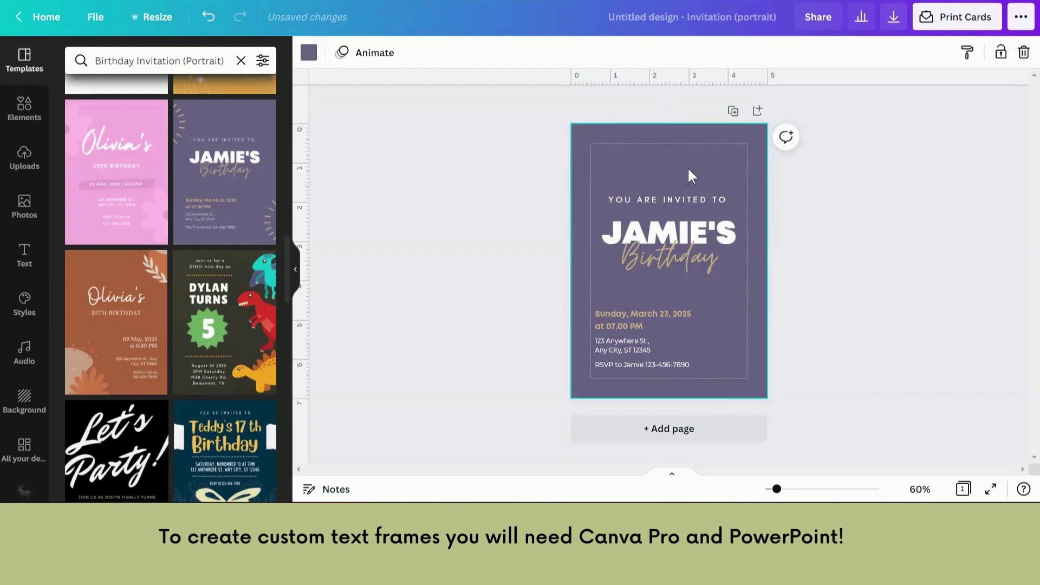
{"action": "key", "text": "Delete"}
Make all the invitation text black
{"action": "left_click_drag", "start_coordinate": [483, 138], "coordinate": [857, 428]}
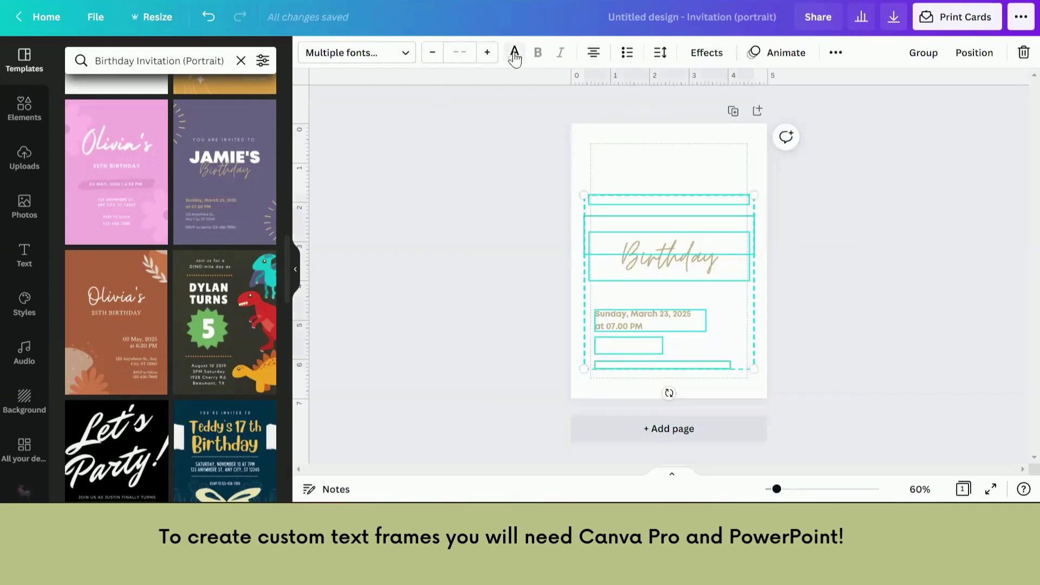
{"action": "left_click", "coordinate": [514, 53]}
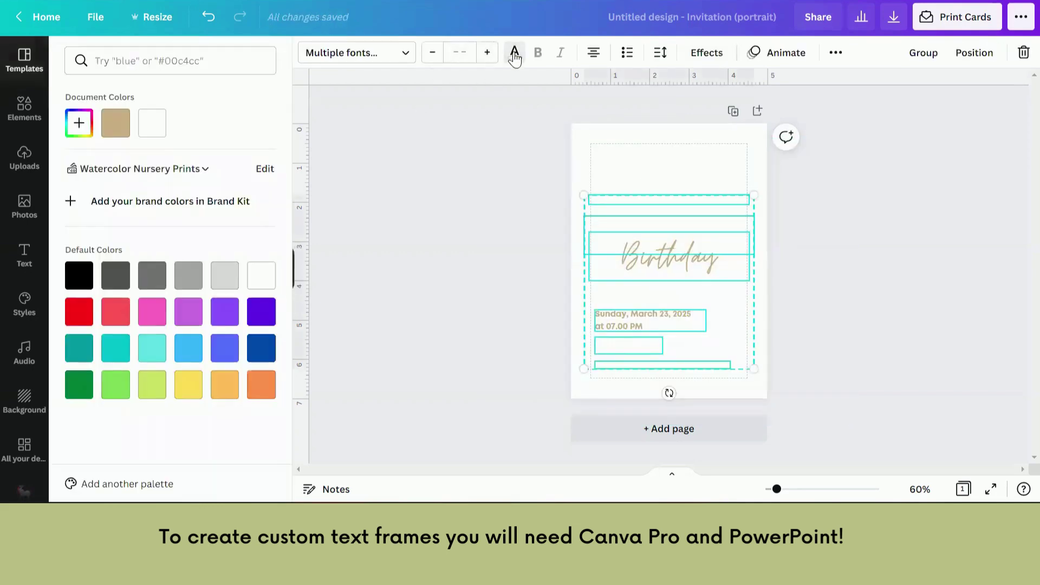
{"action": "left_click", "coordinate": [79, 279]}
{"action": "left_click", "coordinate": [470, 255]}
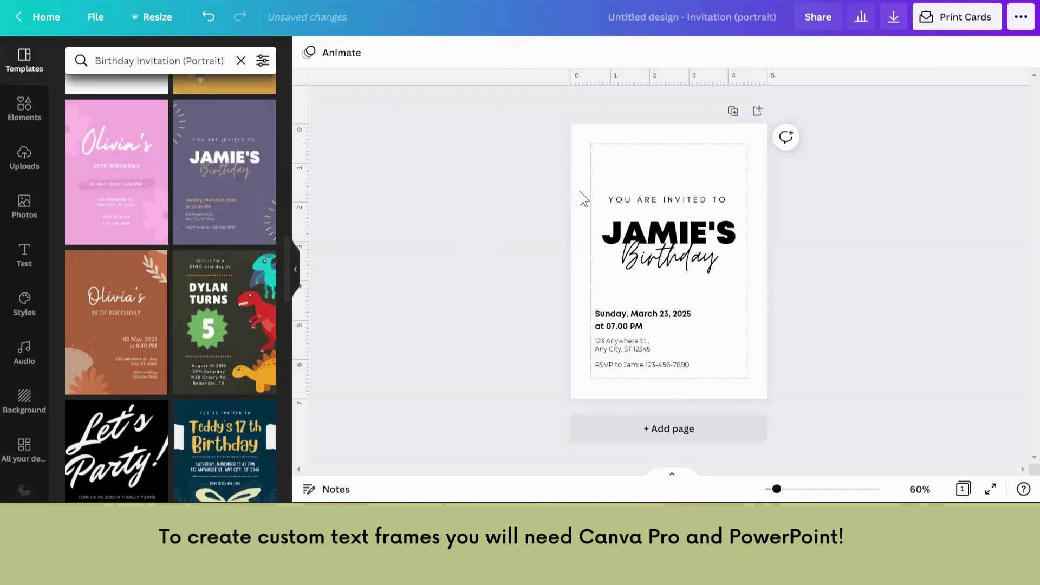
Set the 'you are invited to' line in Birthday Display at size 30 and nudge it slightly
{"action": "left_click", "coordinate": [671, 202]}
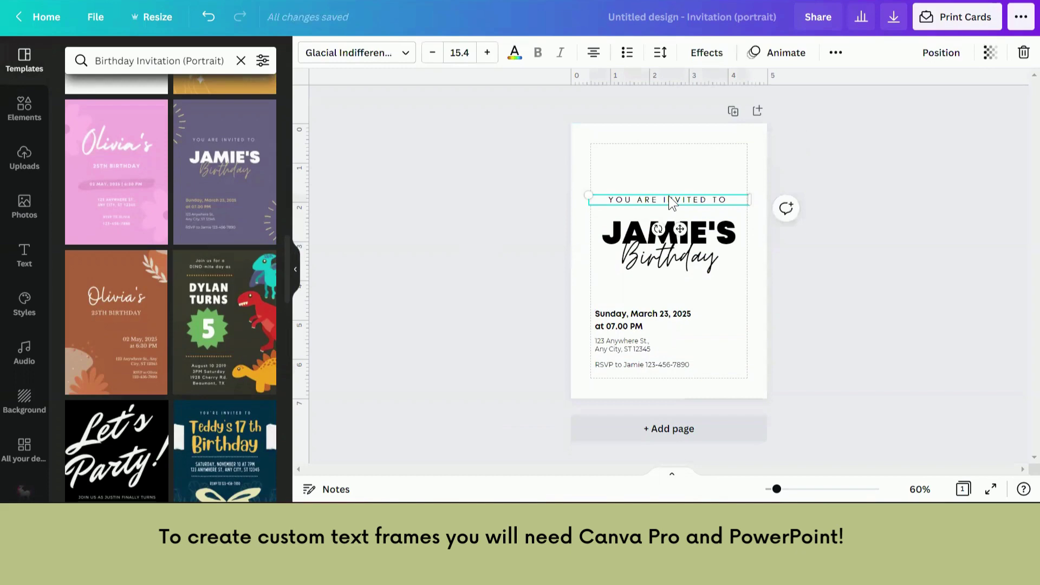
{"action": "left_click", "coordinate": [639, 257]}
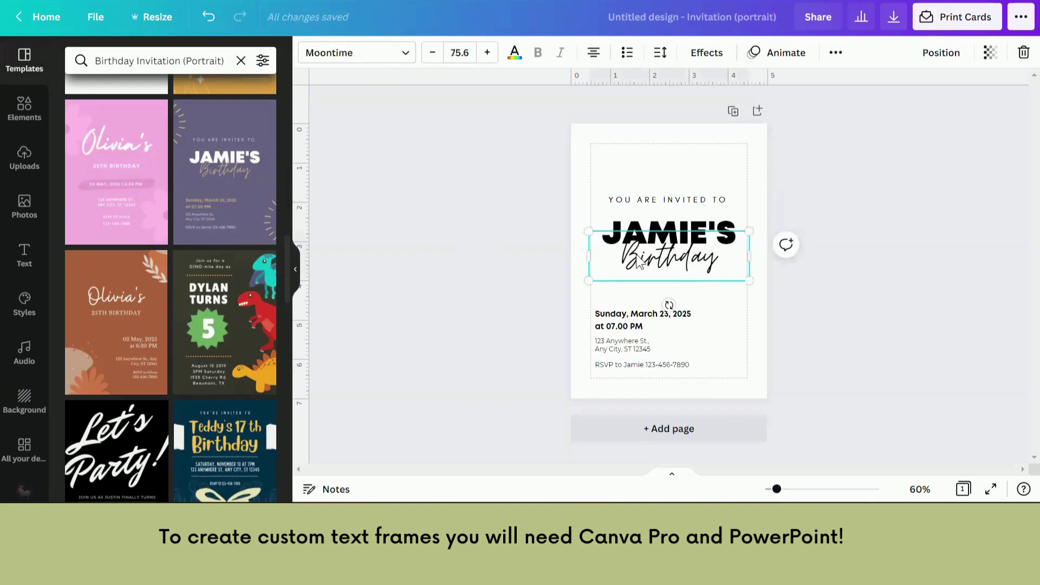
{"action": "left_click", "coordinate": [617, 231]}
{"action": "left_click", "coordinate": [657, 202]}
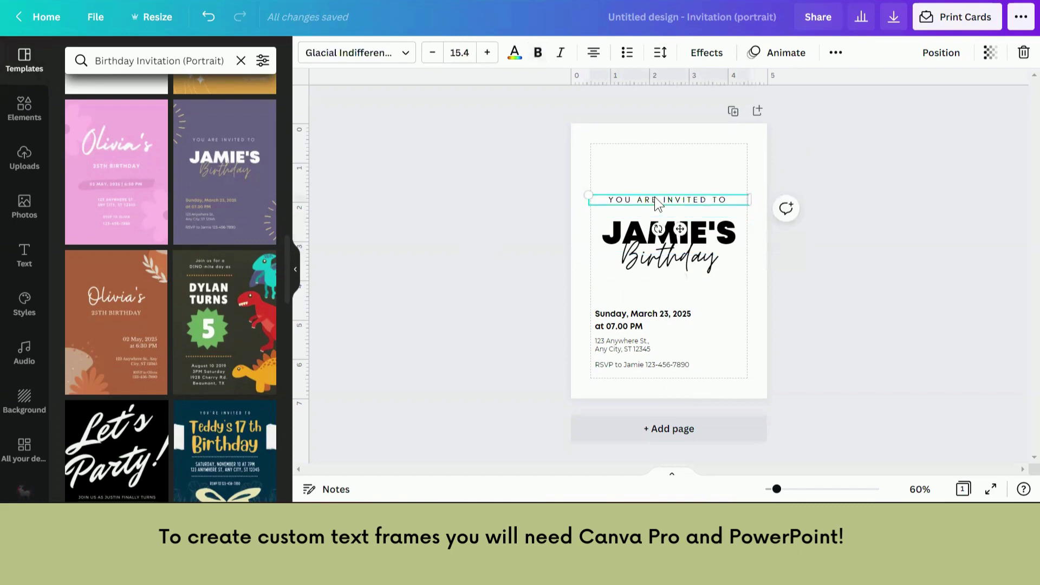
{"action": "left_click", "coordinate": [374, 60]}
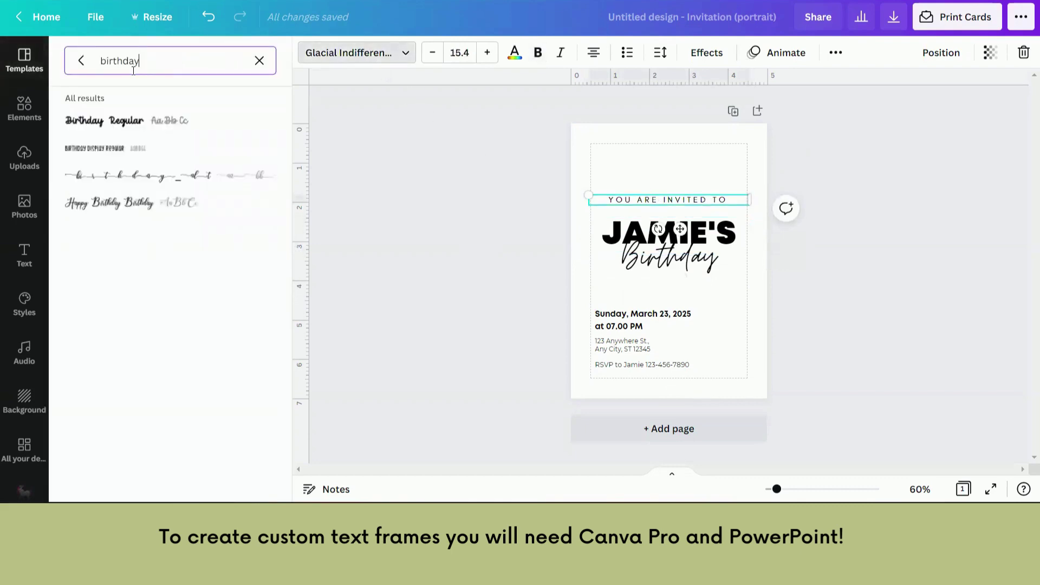
{"action": "left_click", "coordinate": [102, 155]}
{"action": "left_click", "coordinate": [460, 53]}
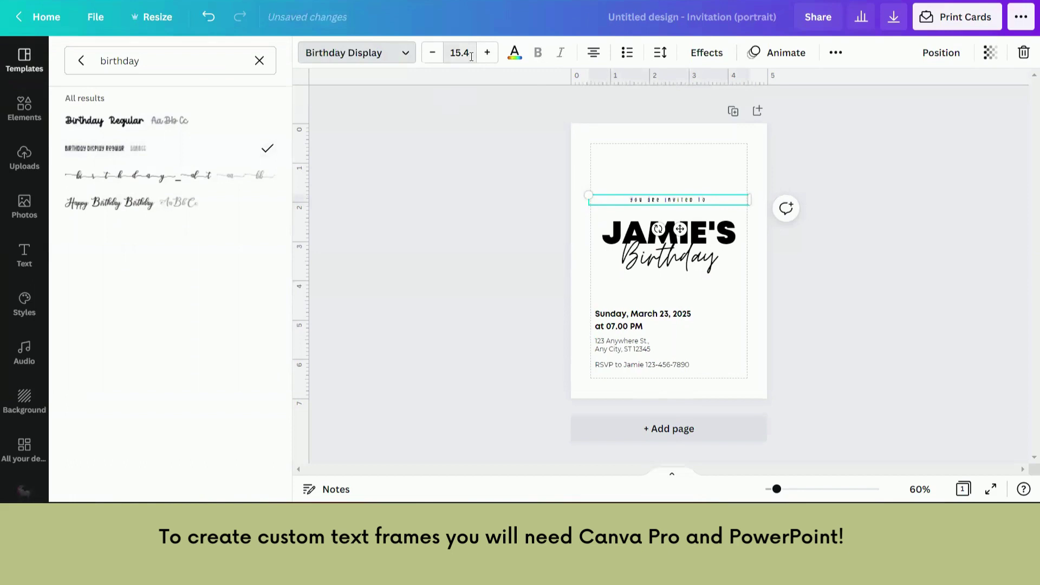
{"action": "type", "text": "30"}
{"action": "key", "text": "Return"}
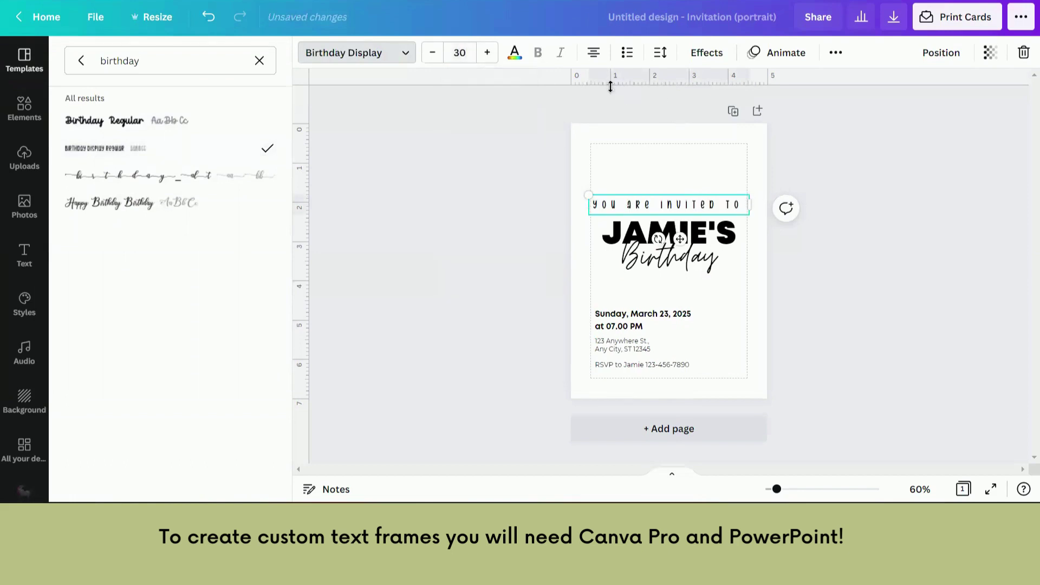
{"action": "left_click_drag", "start_coordinate": [616, 202], "coordinate": [616, 200]}
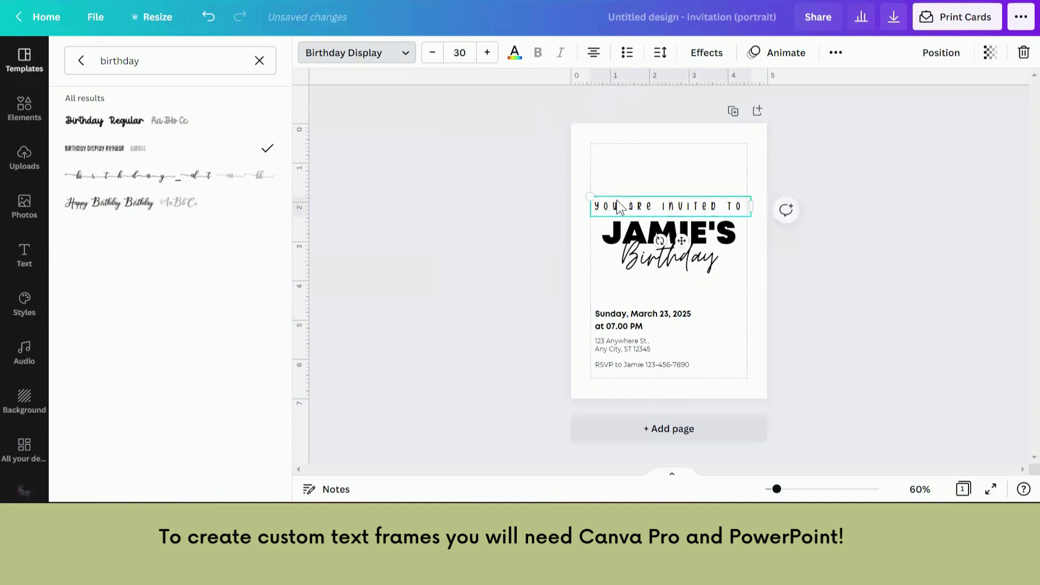
Restyle the Birthday word in the Happy Birthday font and move it slightly lower
{"action": "key", "text": "Escape"}
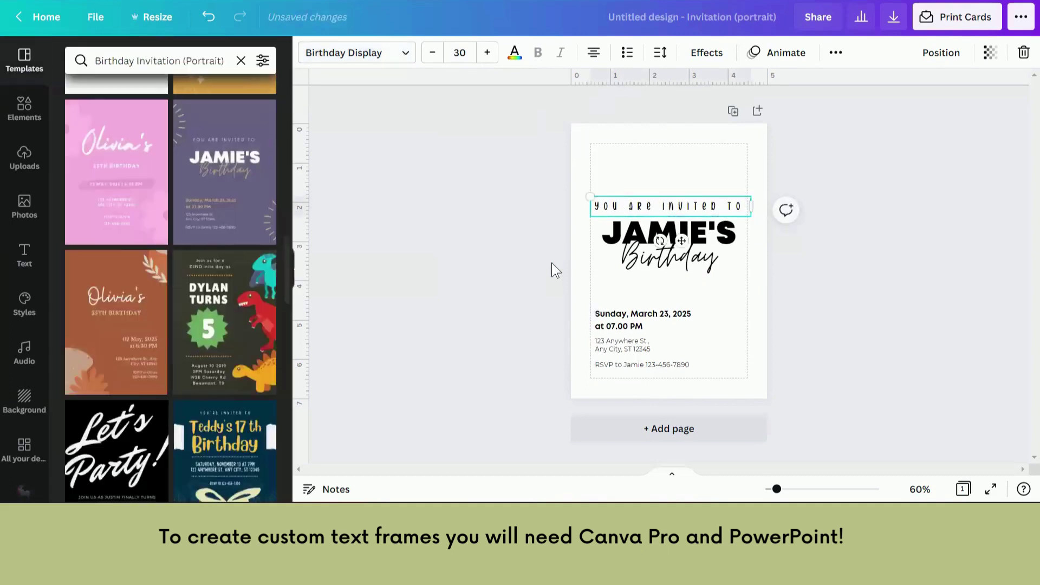
{"action": "key", "text": "Tab"}
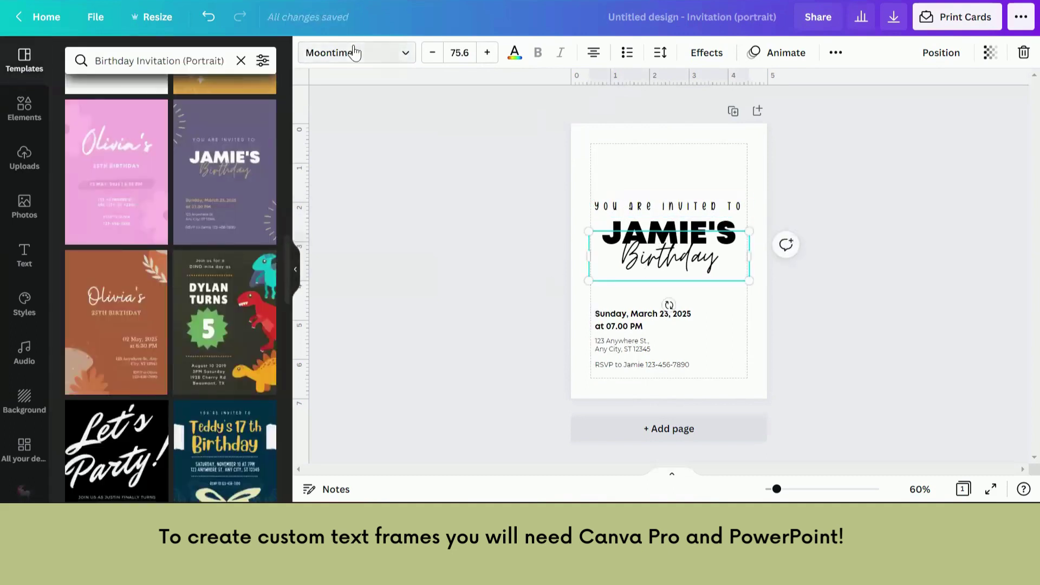
{"action": "left_click", "coordinate": [354, 50]}
{"action": "left_click", "coordinate": [135, 210]}
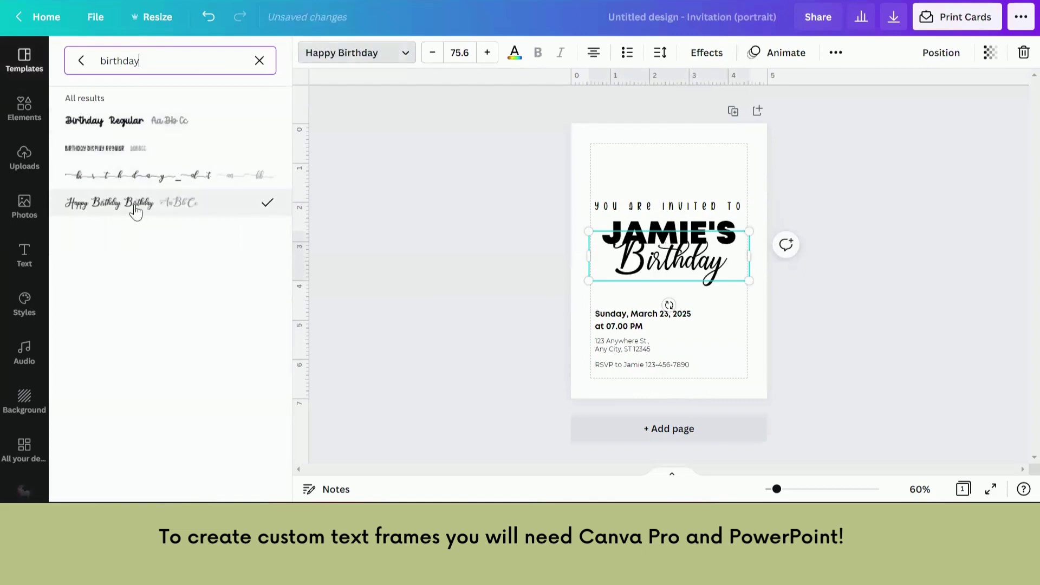
{"action": "left_click_drag", "start_coordinate": [672, 273], "coordinate": [672, 280]}
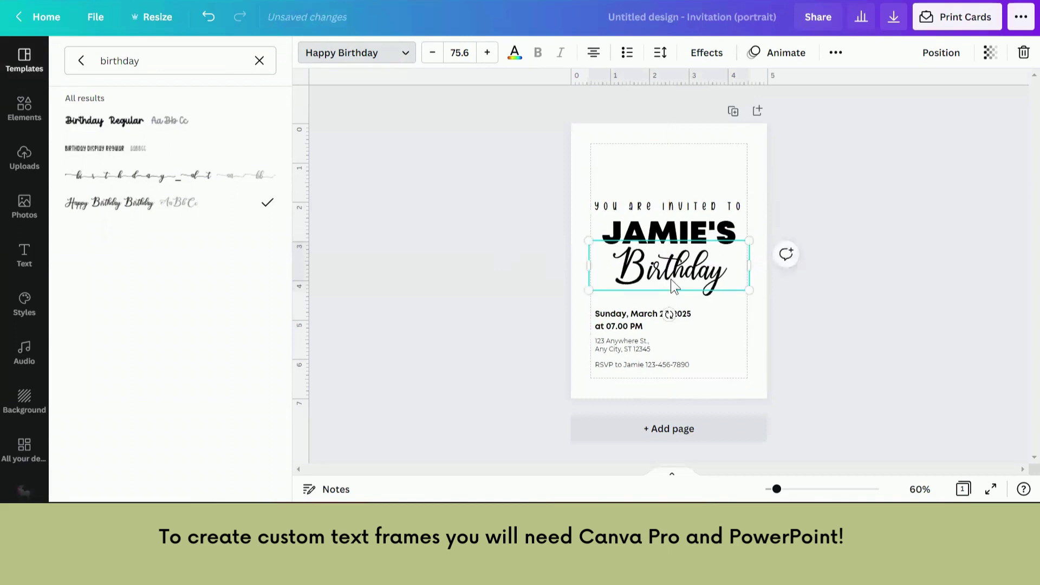
Change the bold name heading to Telegraf Bold, after briefly trying Nourd Bold
{"action": "left_click", "coordinate": [517, 248]}
{"action": "left_click", "coordinate": [640, 236]}
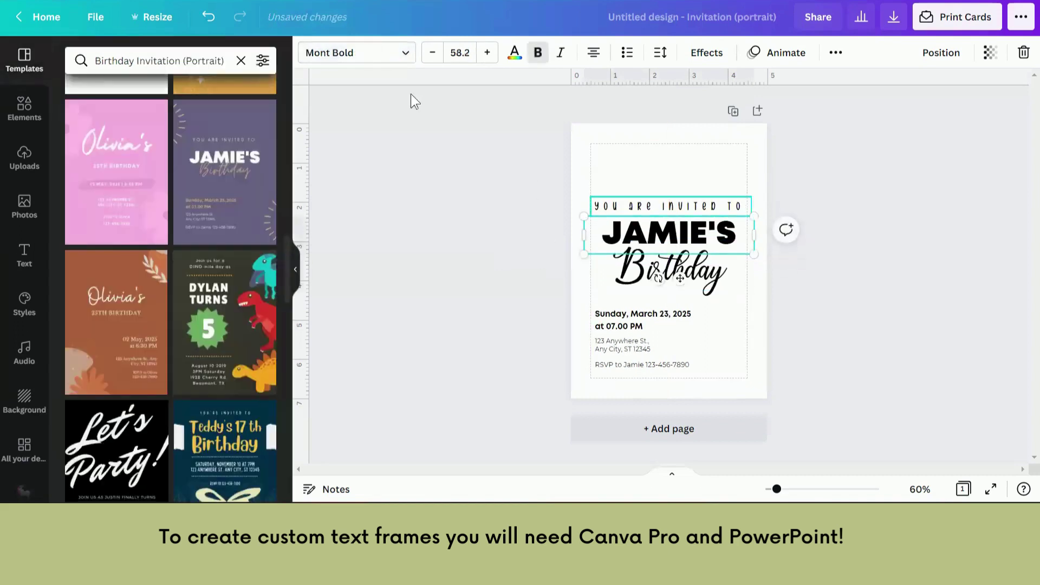
{"action": "left_click", "coordinate": [370, 56]}
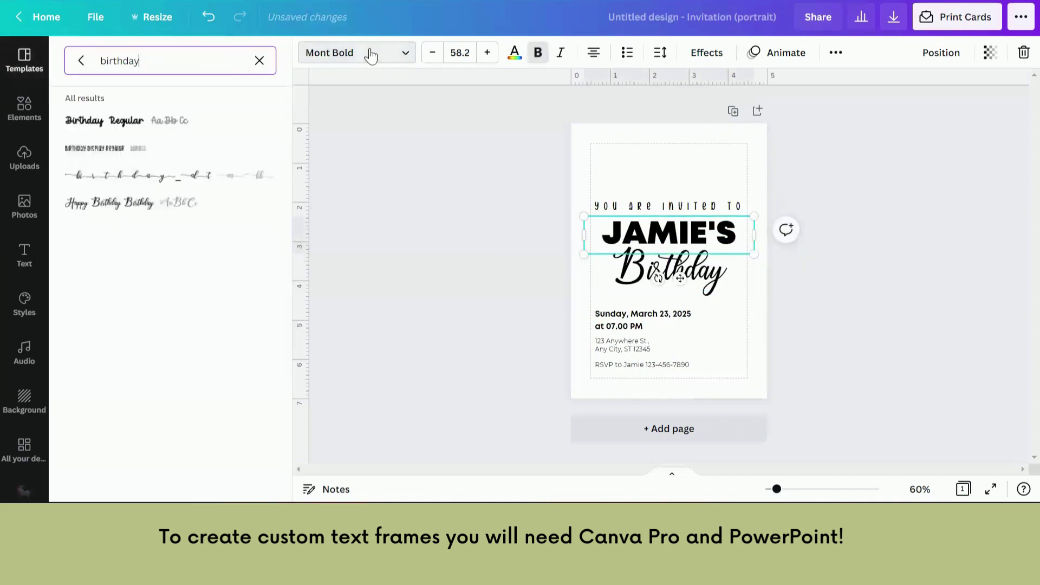
{"action": "left_click", "coordinate": [259, 61]}
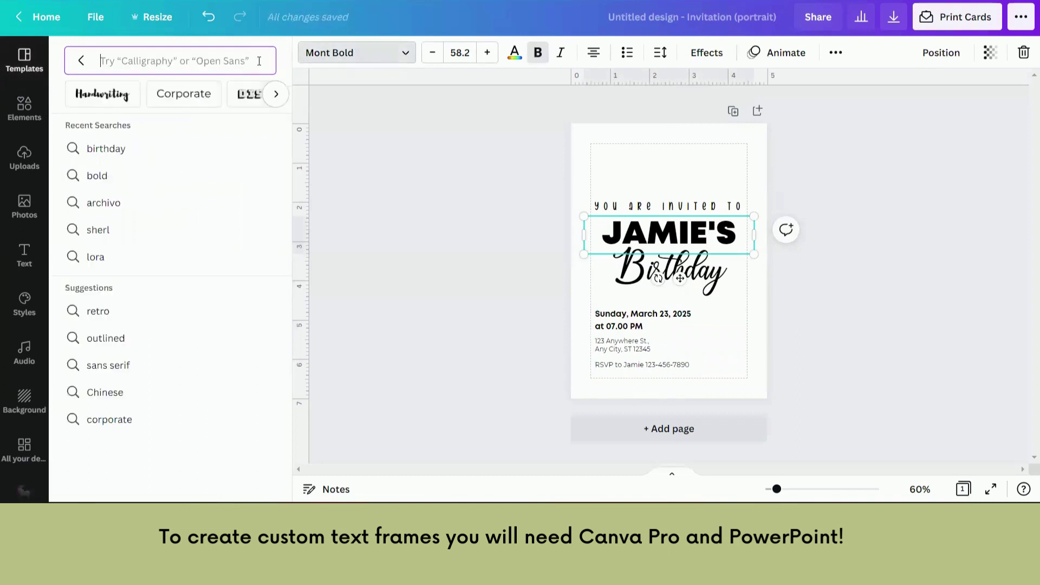
{"action": "left_click", "coordinate": [79, 61]}
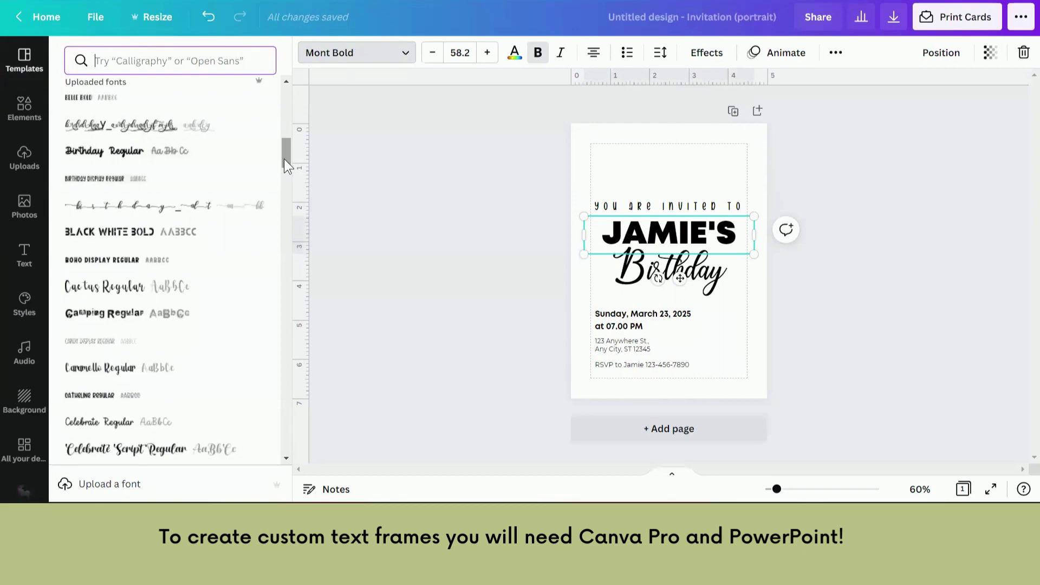
{"action": "left_click_drag", "start_coordinate": [282, 158], "coordinate": [291, 106]}
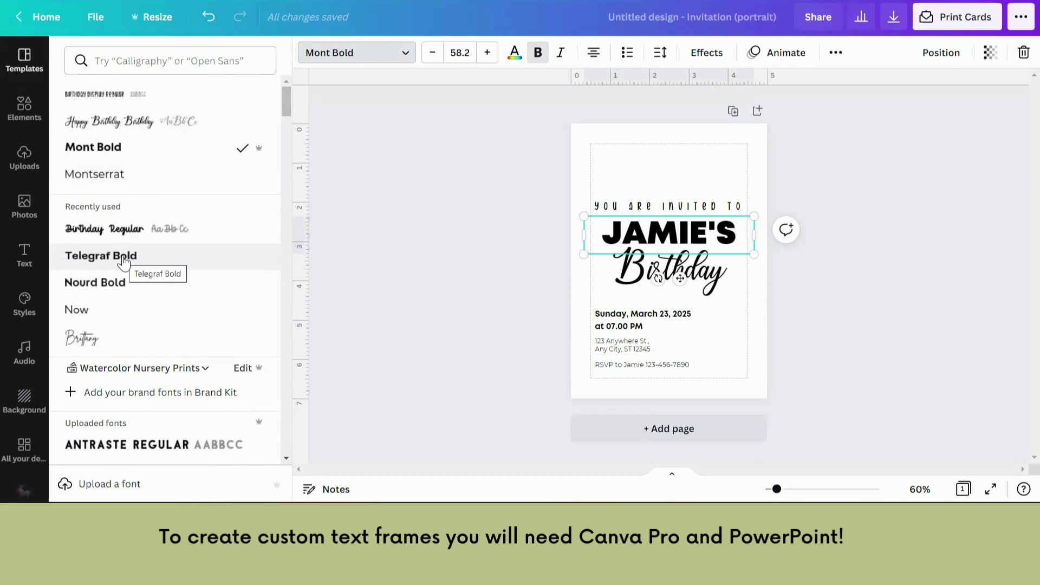
{"action": "left_click", "coordinate": [116, 283]}
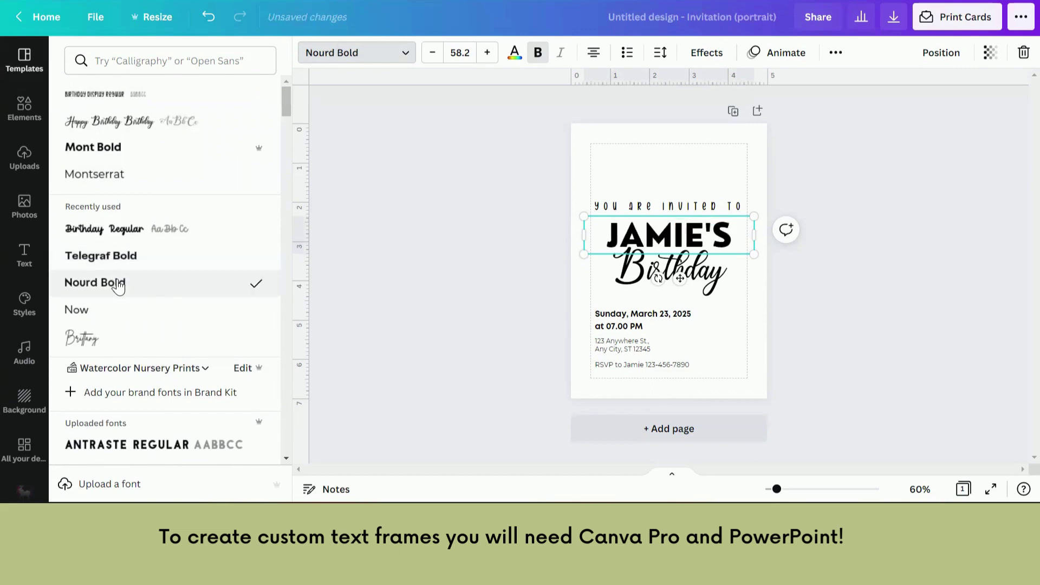
{"action": "left_click", "coordinate": [134, 265]}
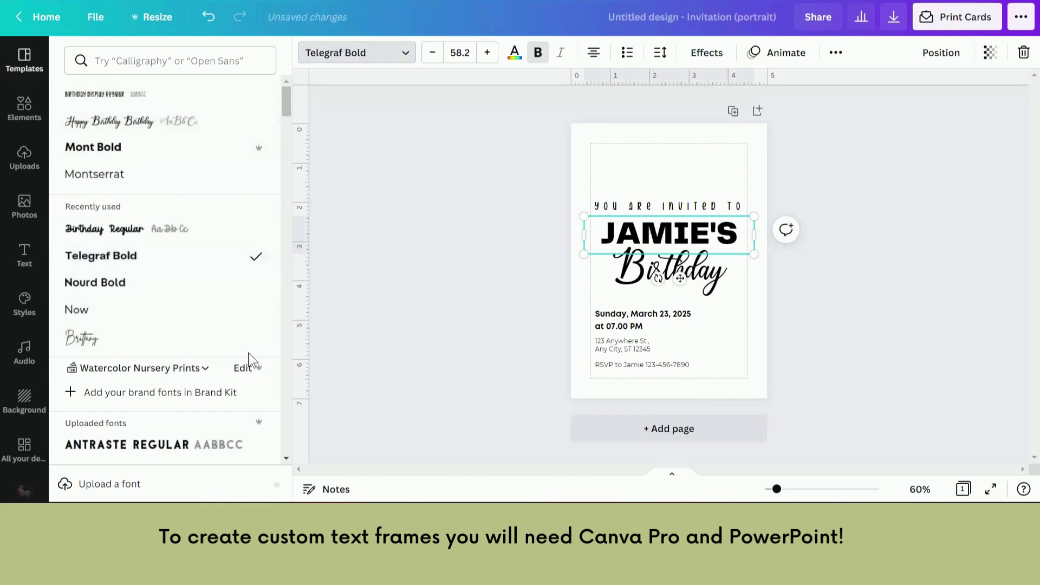
{"action": "left_click", "coordinate": [439, 280]}
{"action": "left_click", "coordinate": [439, 280]}
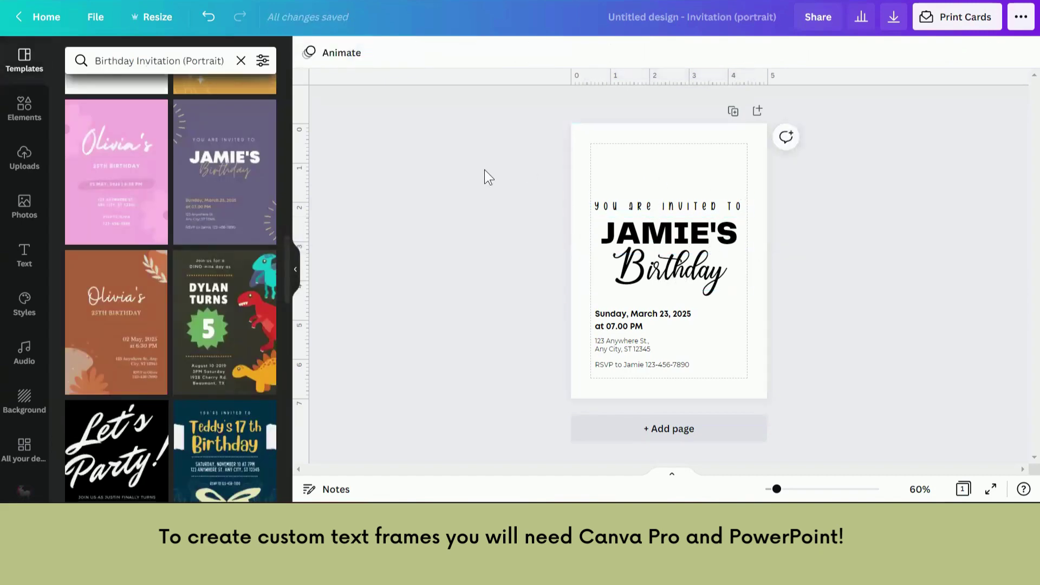
Copy the 'you are invited to' and 'Birthday' lines into the blank Invitation frame Text design
{"action": "left_click", "coordinate": [612, 206]}
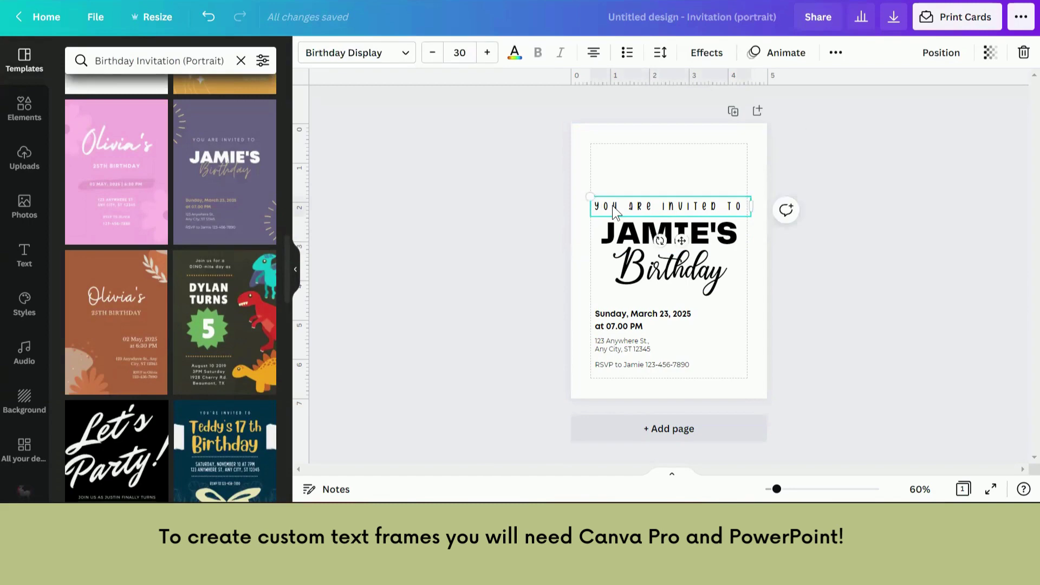
{"action": "left_click", "coordinate": [650, 285], "text": "shift"}
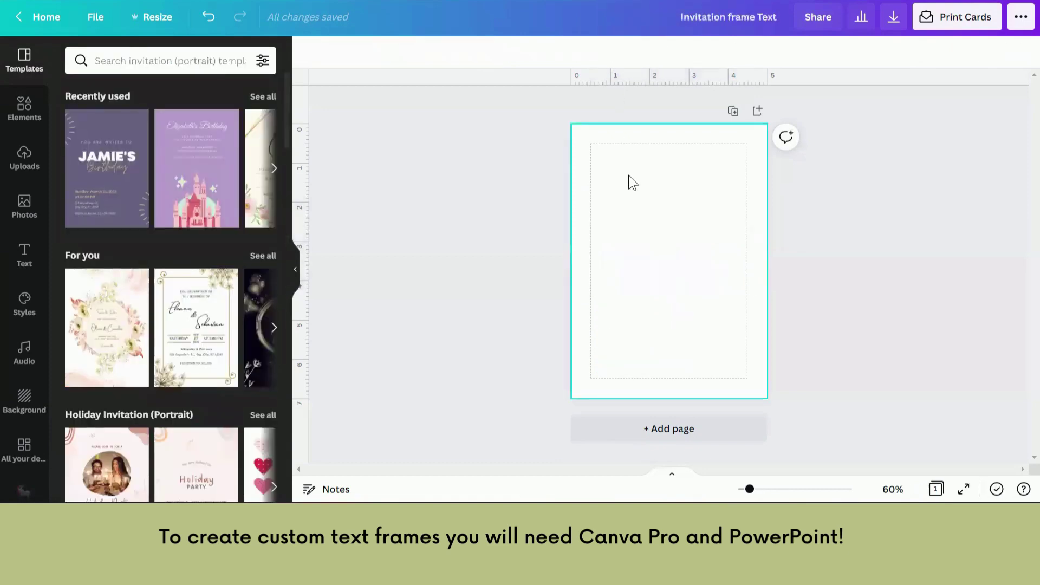
{"action": "left_click", "coordinate": [629, 183]}
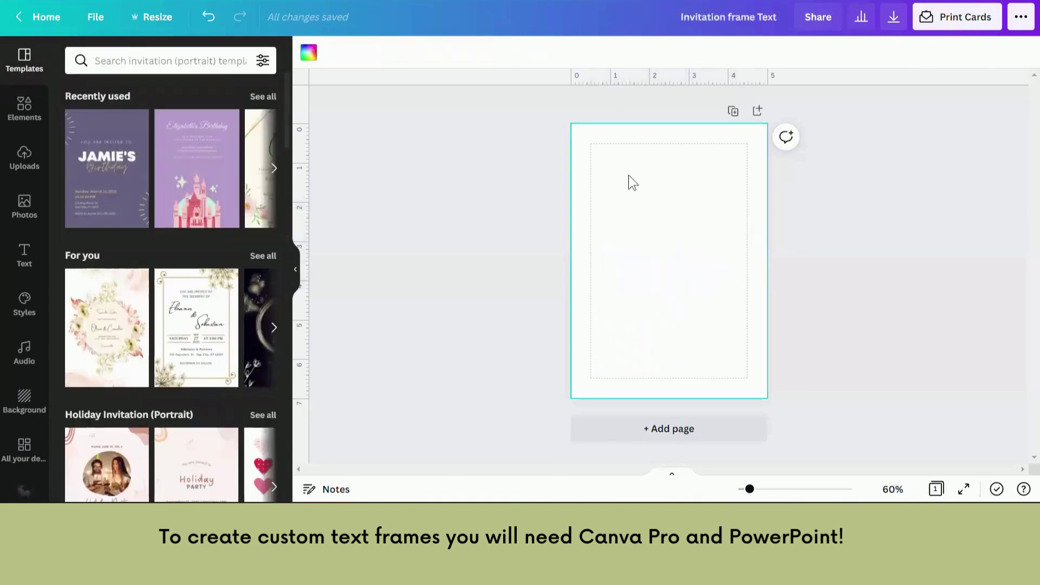
{"action": "key", "text": "ctrl+v"}
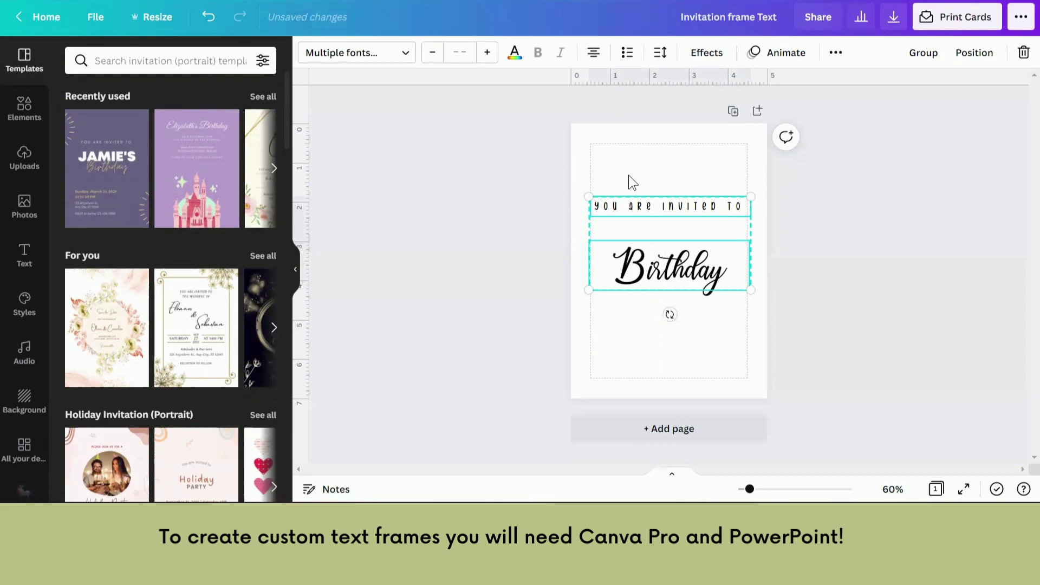
{"action": "left_click", "coordinate": [818, 238]}
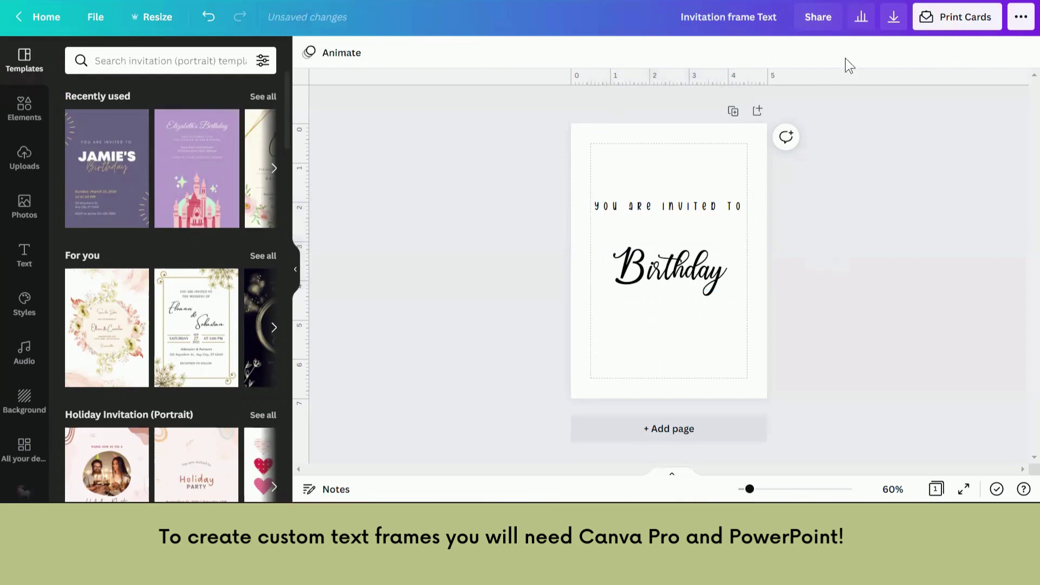
Download the Invitation frame Text design as an SVG with a transparent background
{"action": "left_click", "coordinate": [892, 19]}
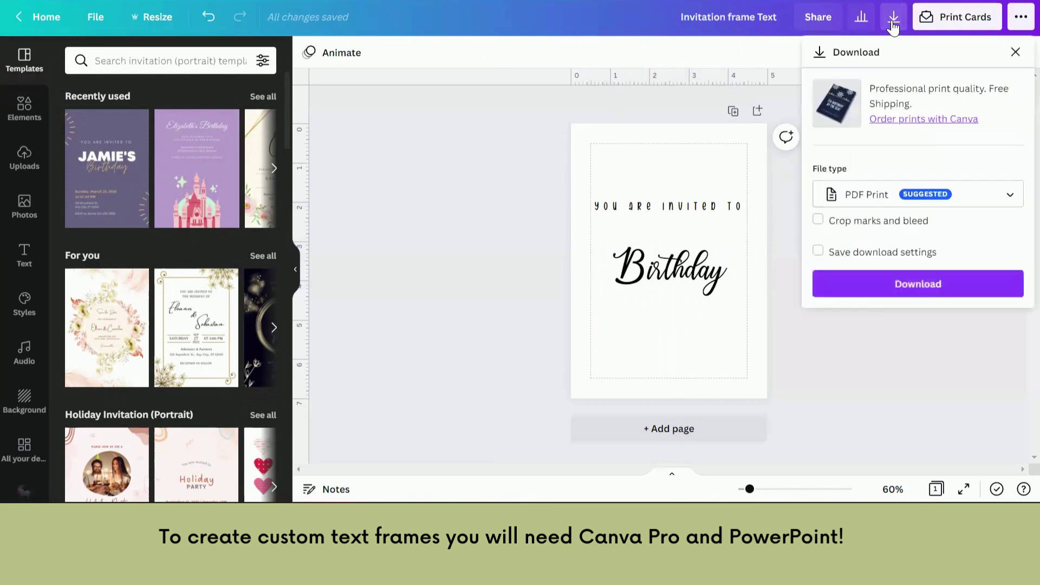
{"action": "left_click", "coordinate": [886, 196]}
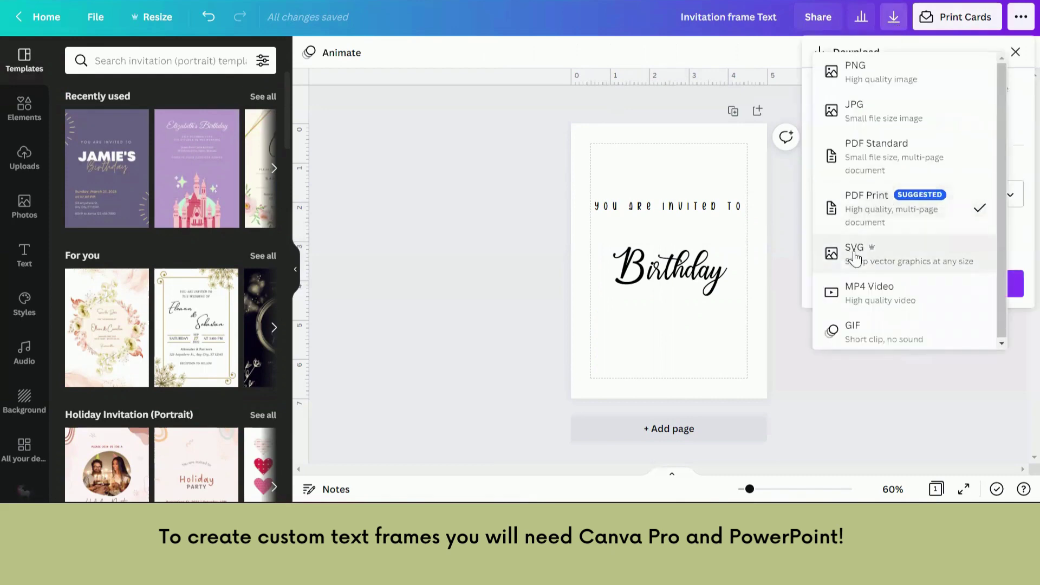
{"action": "left_click", "coordinate": [886, 261]}
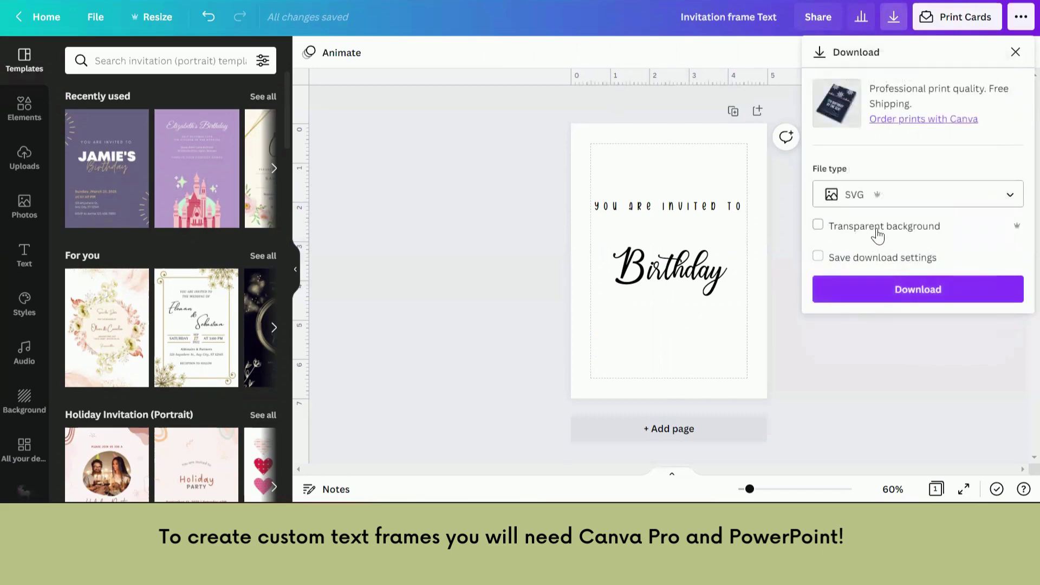
{"action": "left_click", "coordinate": [818, 228]}
{"action": "left_click", "coordinate": [873, 288]}
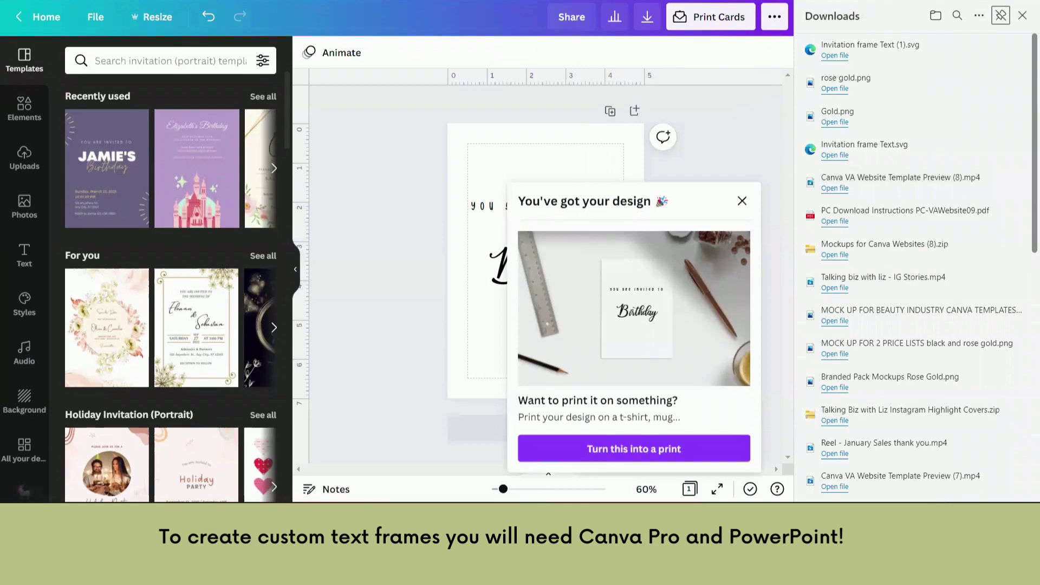
In the PowerPoint presentation, delete the slide's title and subtitle placeholders
{"action": "mouse_move", "coordinate": [774, 573]}
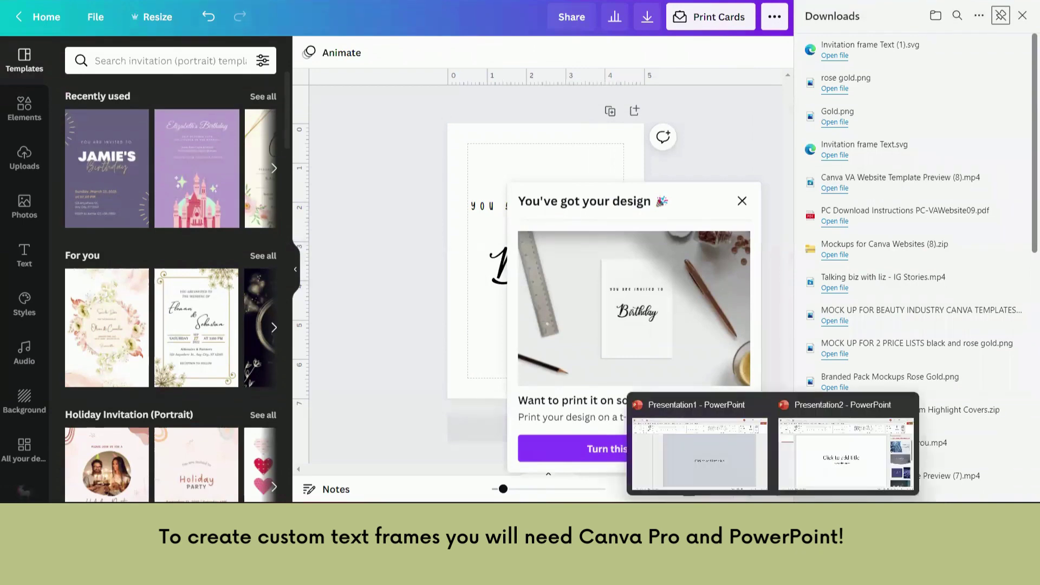
{"action": "left_click", "coordinate": [817, 467]}
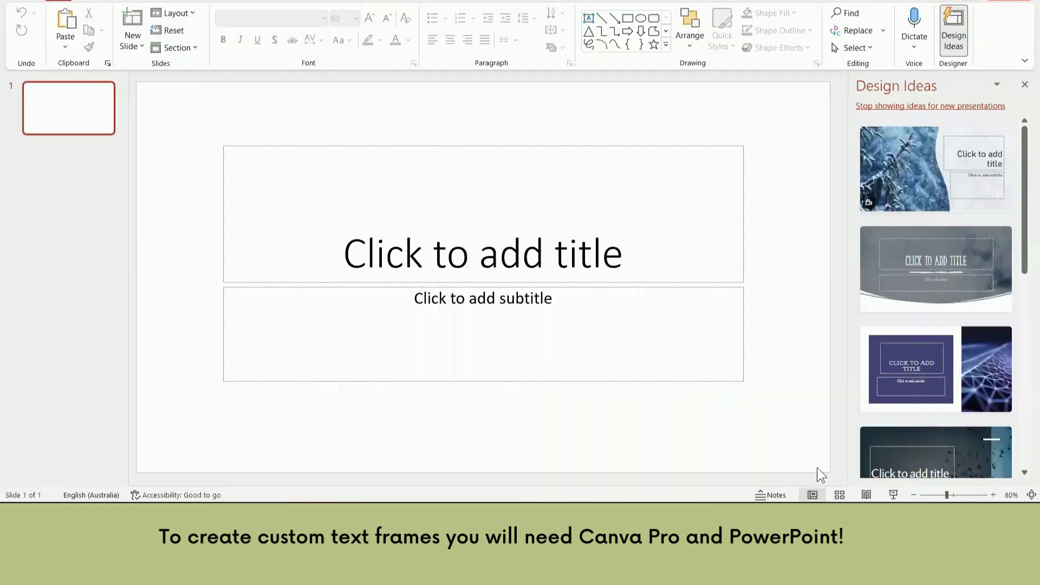
{"action": "left_click", "coordinate": [348, 145]}
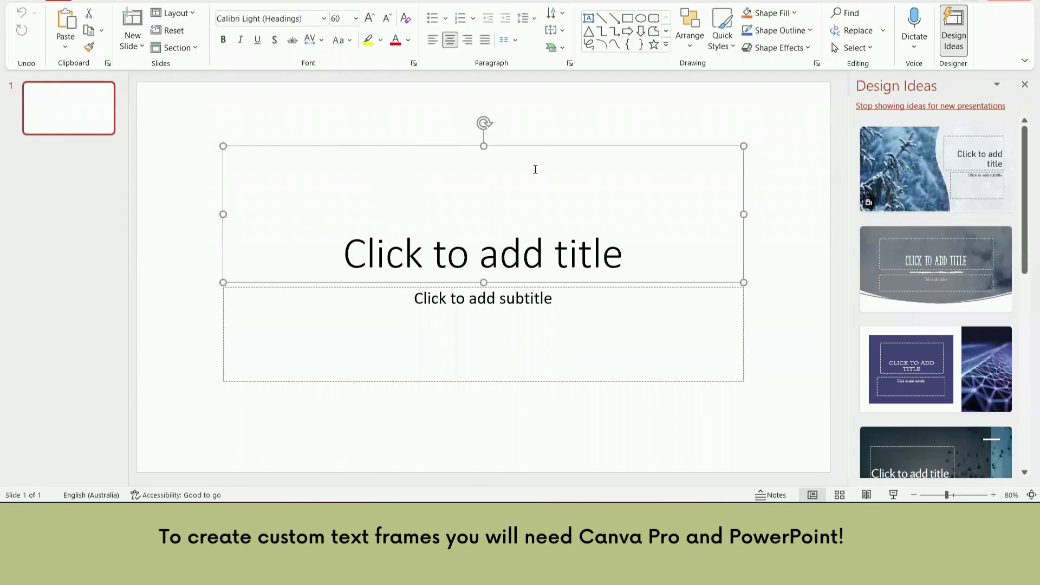
{"action": "key", "text": "Delete"}
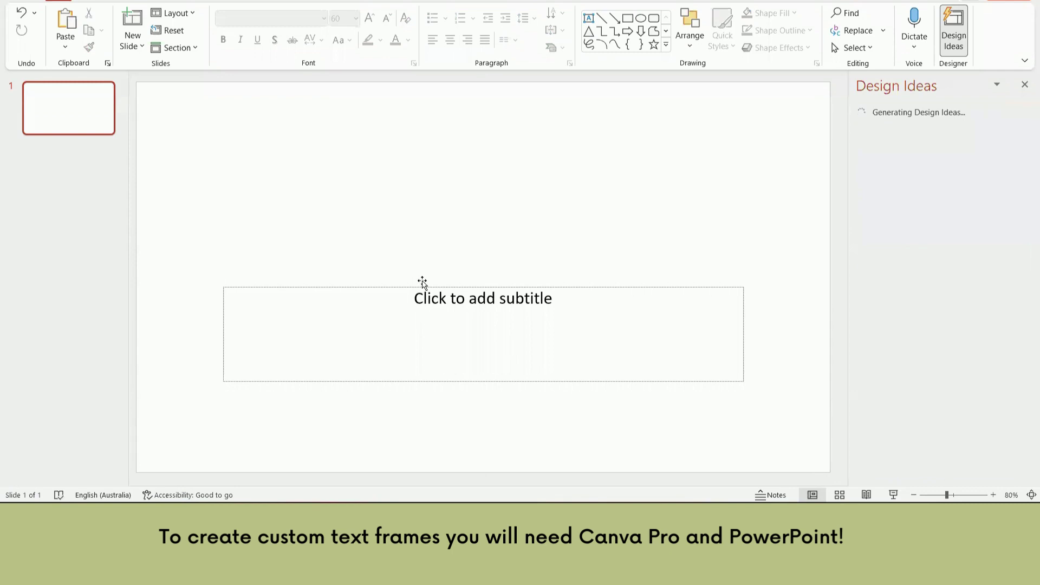
{"action": "left_click", "coordinate": [422, 287]}
{"action": "key", "text": "Delete"}
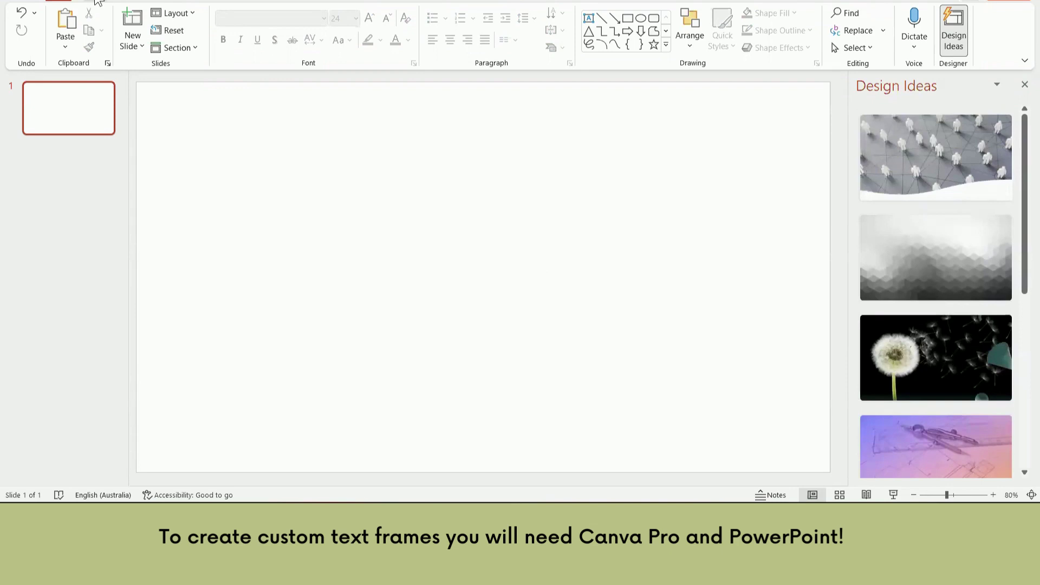
Insert the Invitation frame Text (1) SVG from this device onto the slide
{"action": "left_click", "coordinate": [98, 1]}
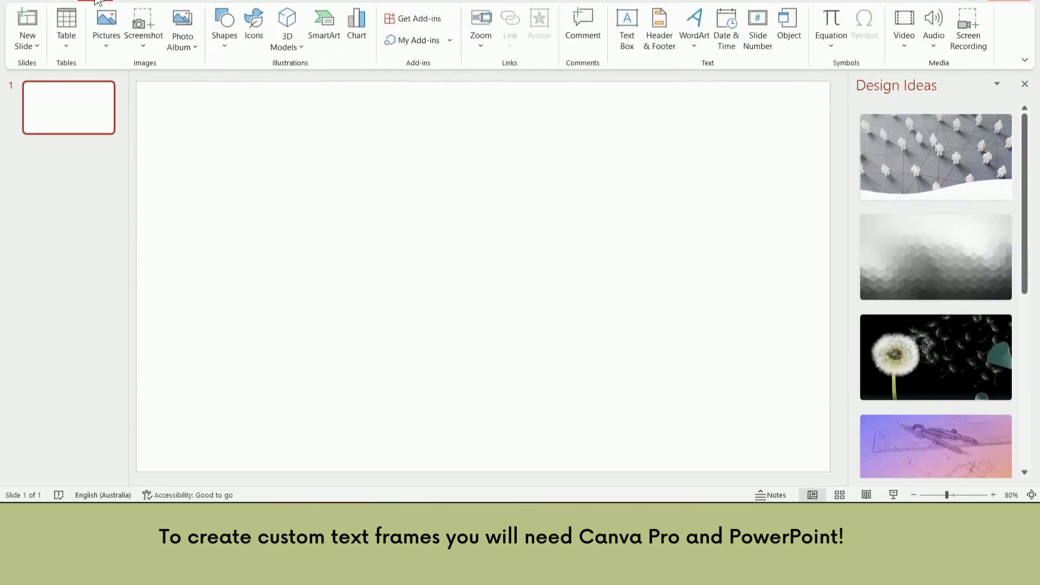
{"action": "left_click", "coordinate": [105, 44]}
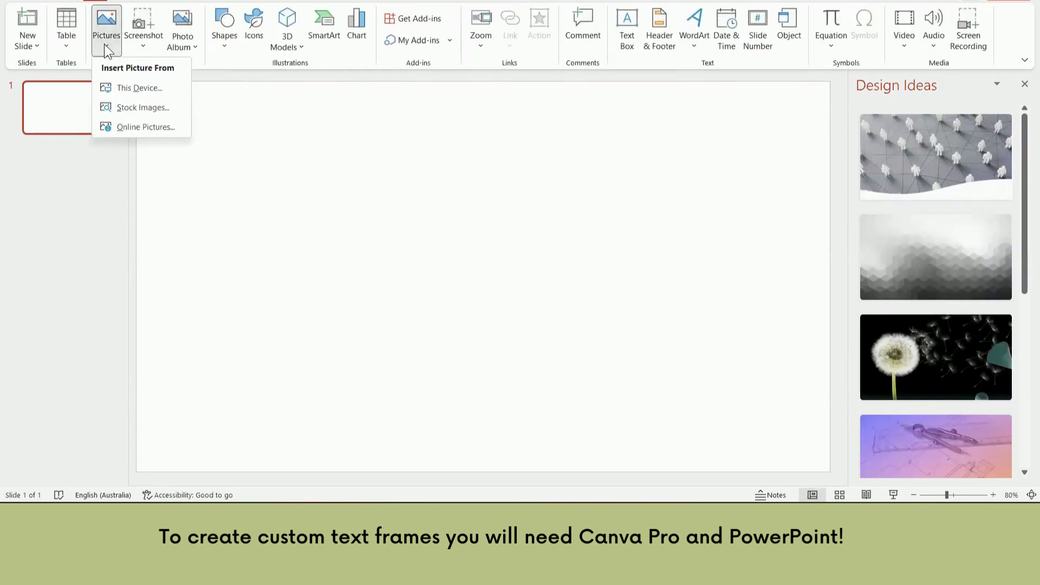
{"action": "left_click", "coordinate": [137, 87]}
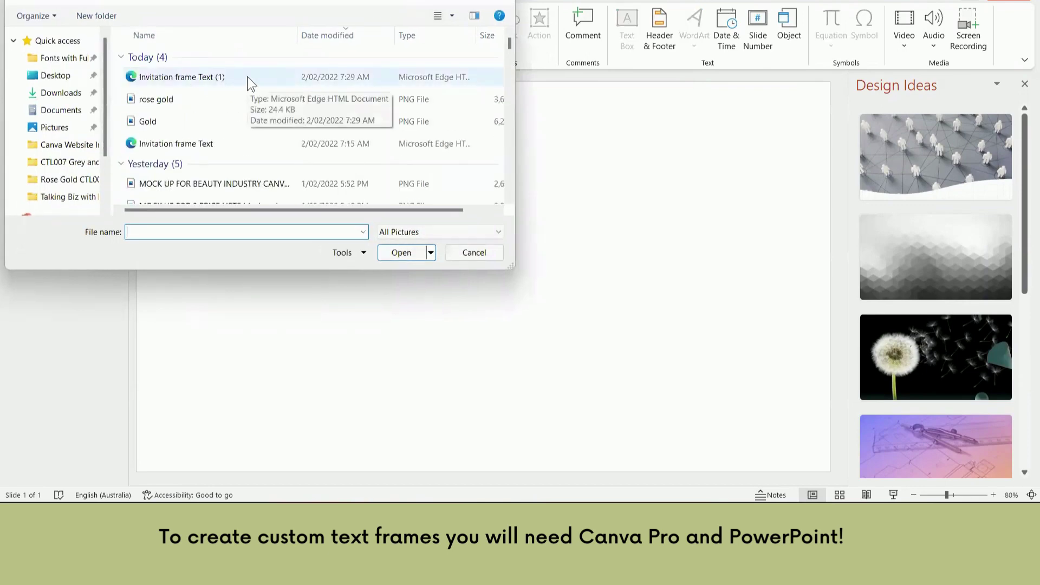
{"action": "left_click", "coordinate": [247, 77]}
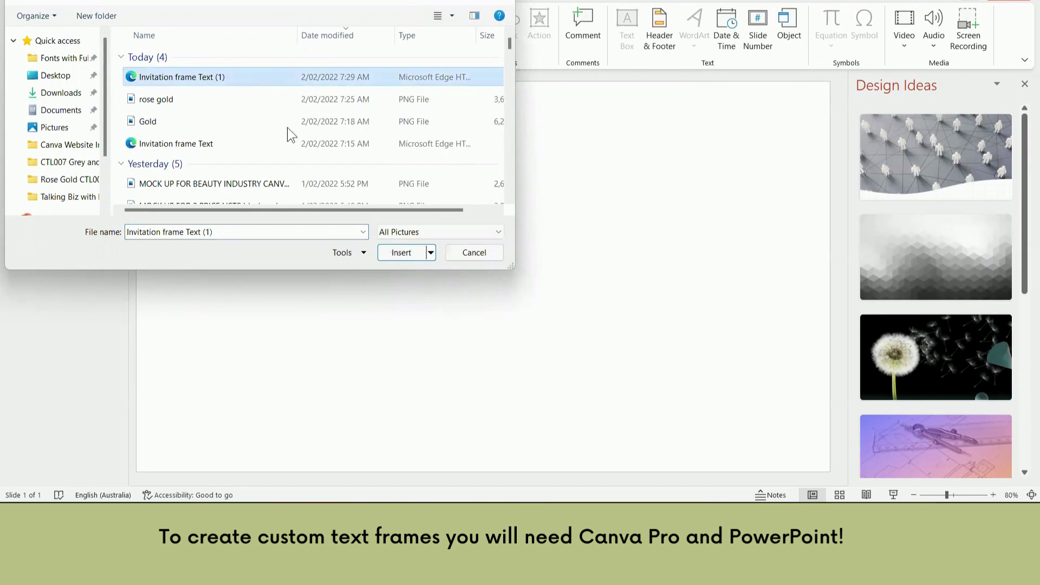
{"action": "left_click", "coordinate": [394, 251]}
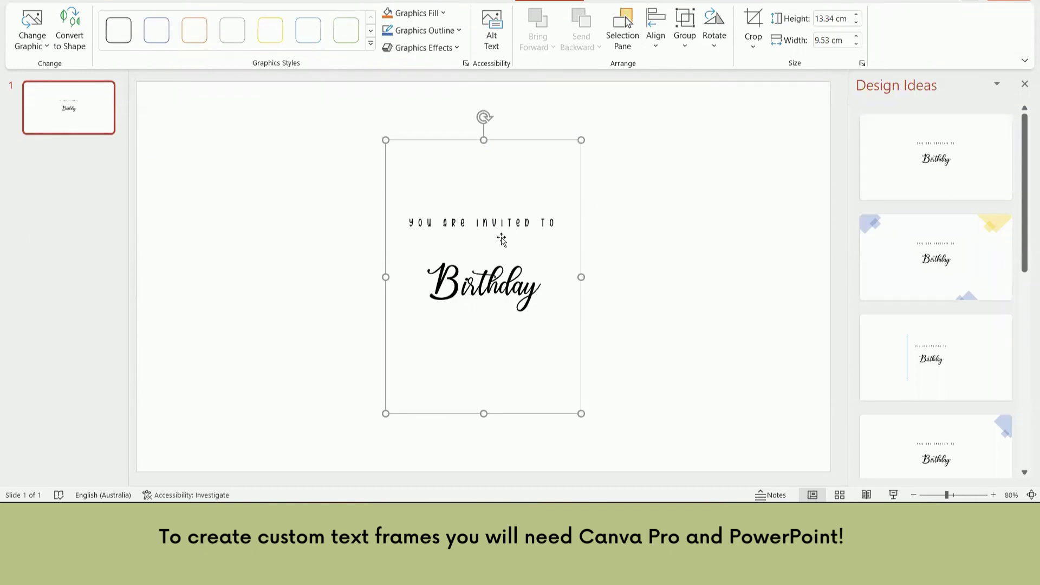
Convert the inserted SVG graphic into shapes from its right-click menu
{"action": "right_click", "coordinate": [538, 205]}
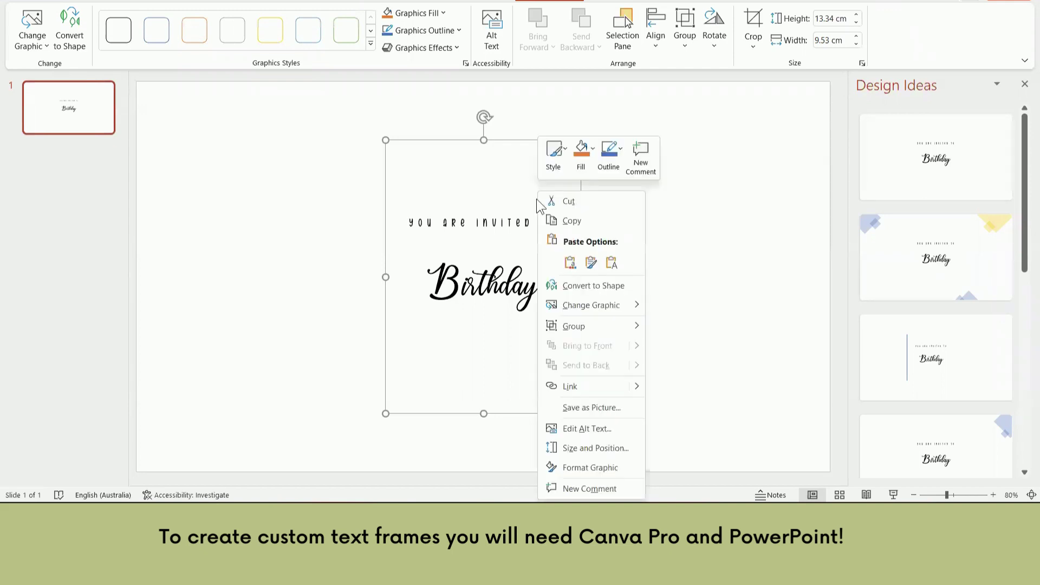
{"action": "left_click", "coordinate": [605, 285]}
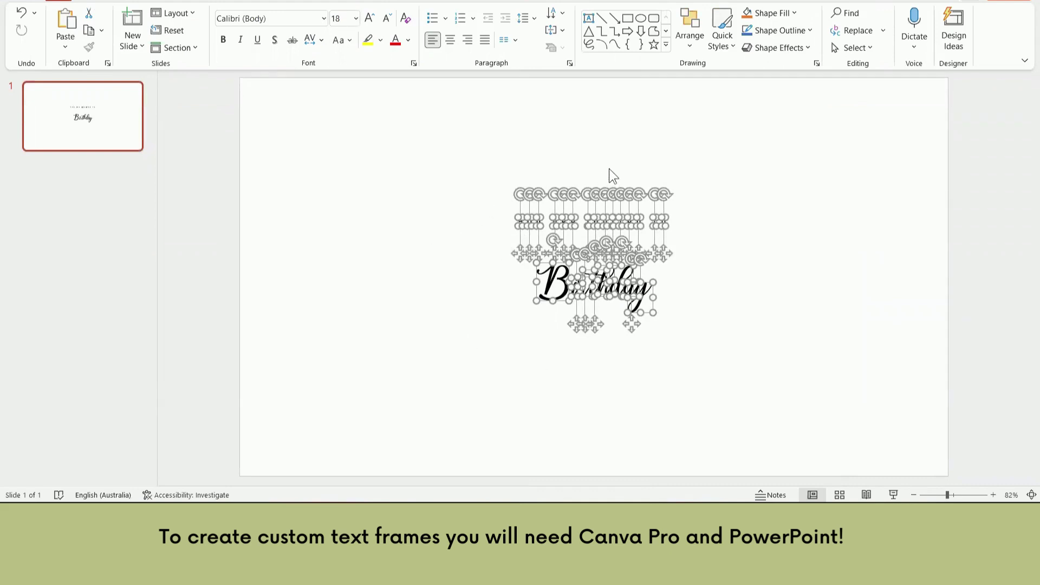
Fill the converted text shapes with the rose gold picture from a file
{"action": "left_click", "coordinate": [792, 14]}
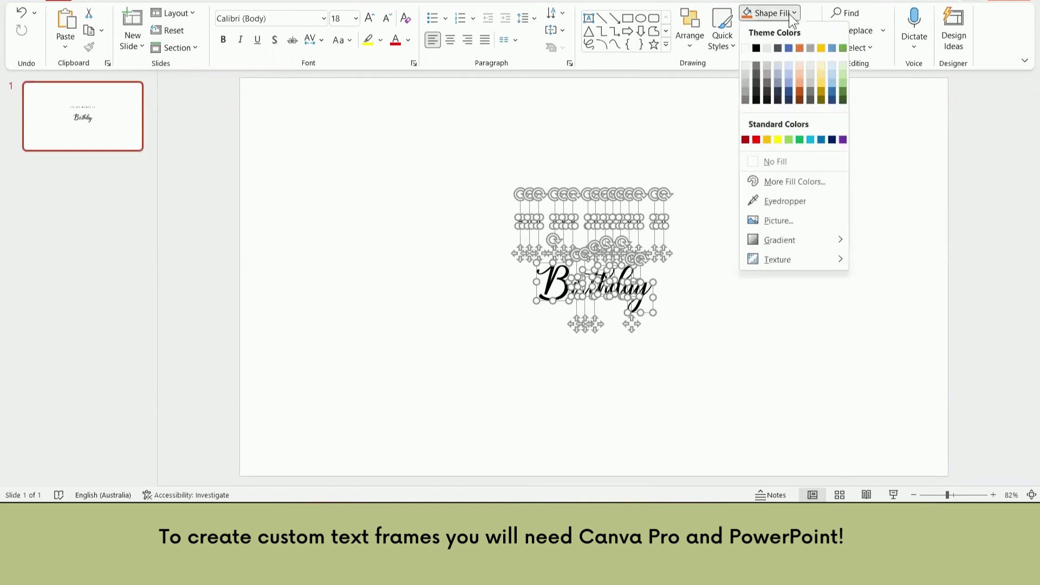
{"action": "left_click", "coordinate": [773, 222]}
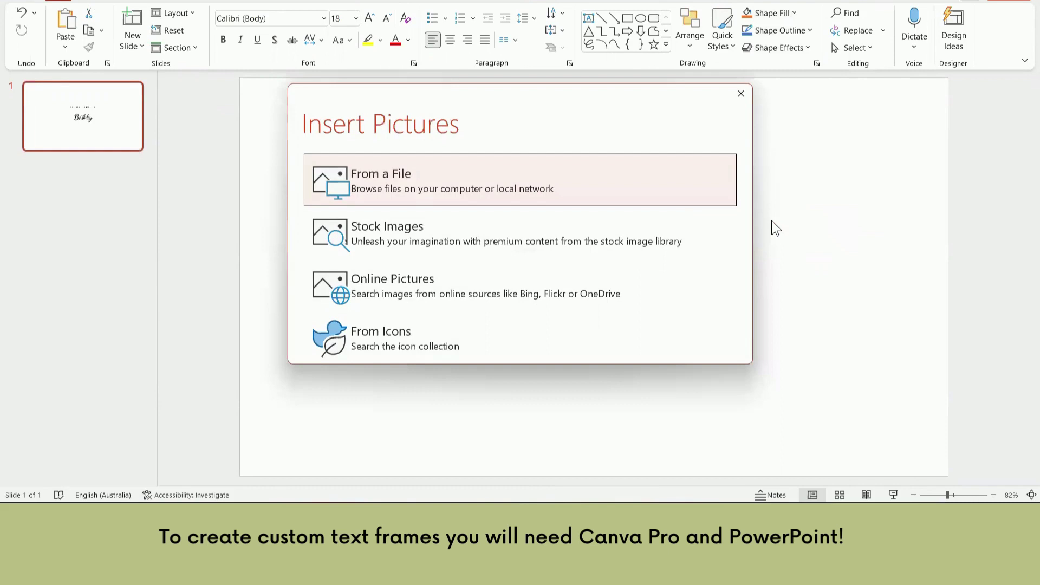
{"action": "left_click", "coordinate": [392, 171]}
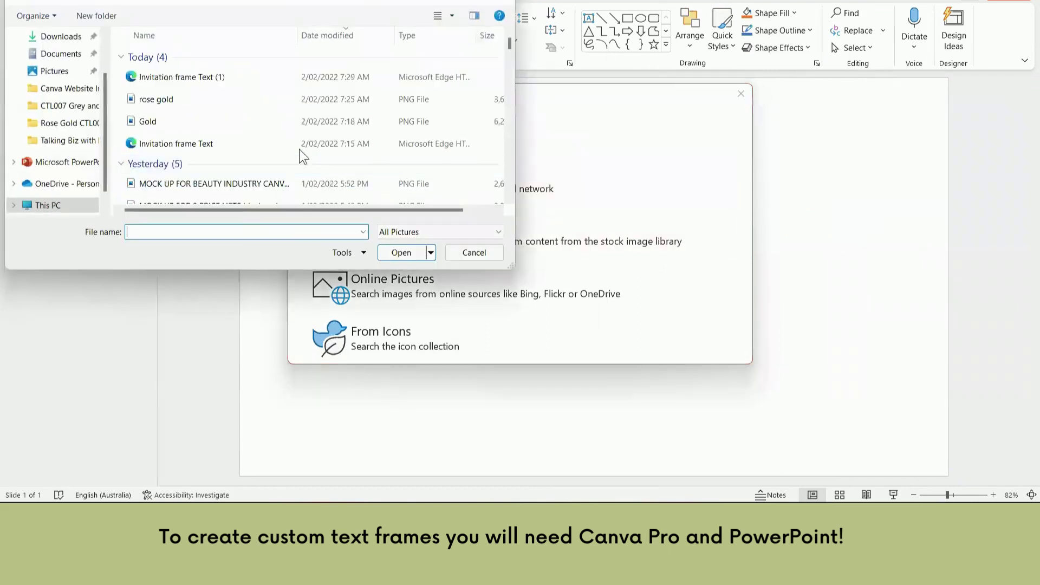
{"action": "left_click", "coordinate": [168, 102]}
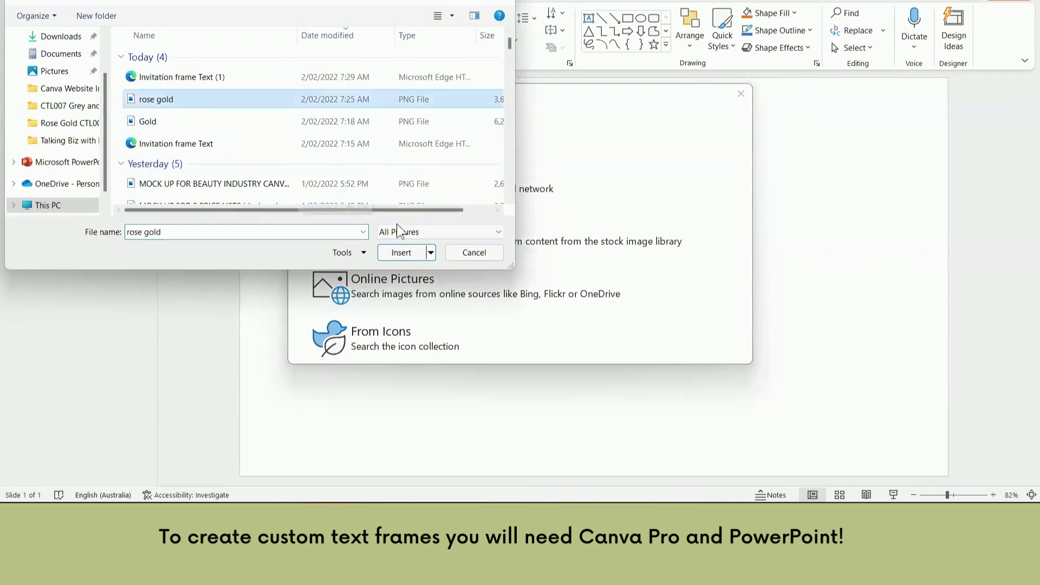
{"action": "left_click", "coordinate": [398, 253]}
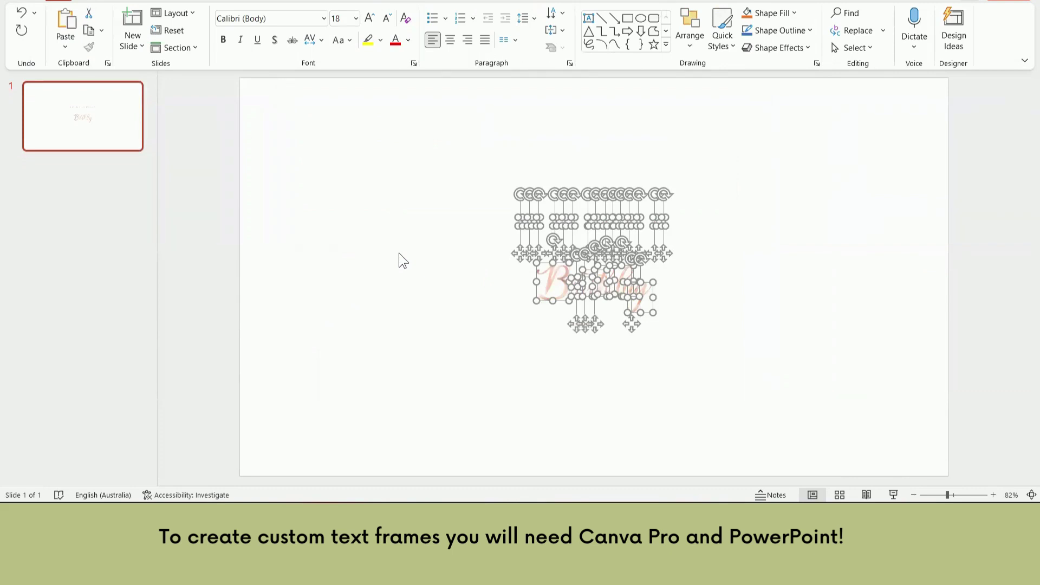
{"action": "left_click", "coordinate": [390, 269]}
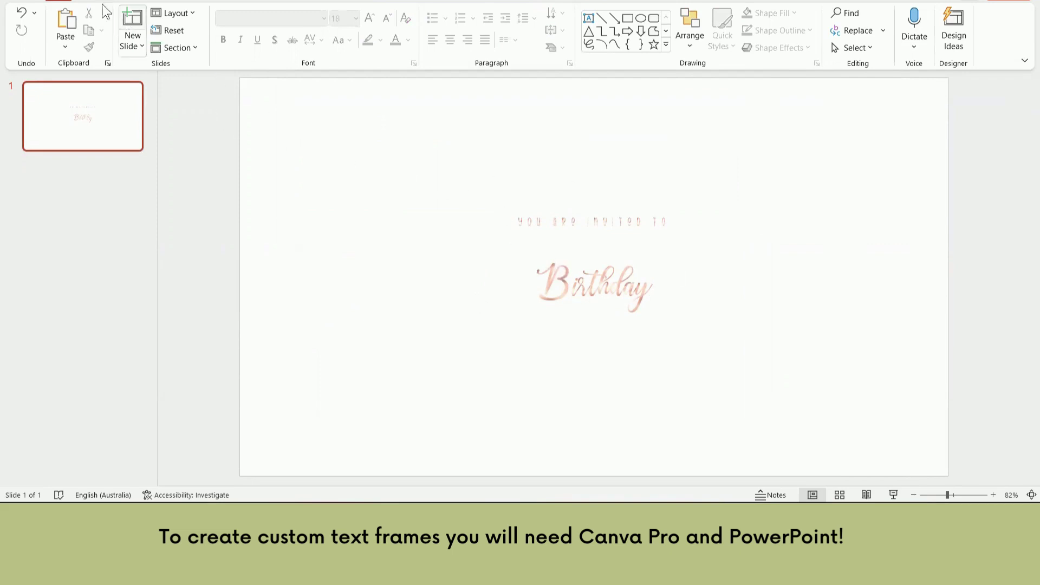
Start a Save As and choose the Downloads folder as the location
{"action": "left_click", "coordinate": [23, 1]}
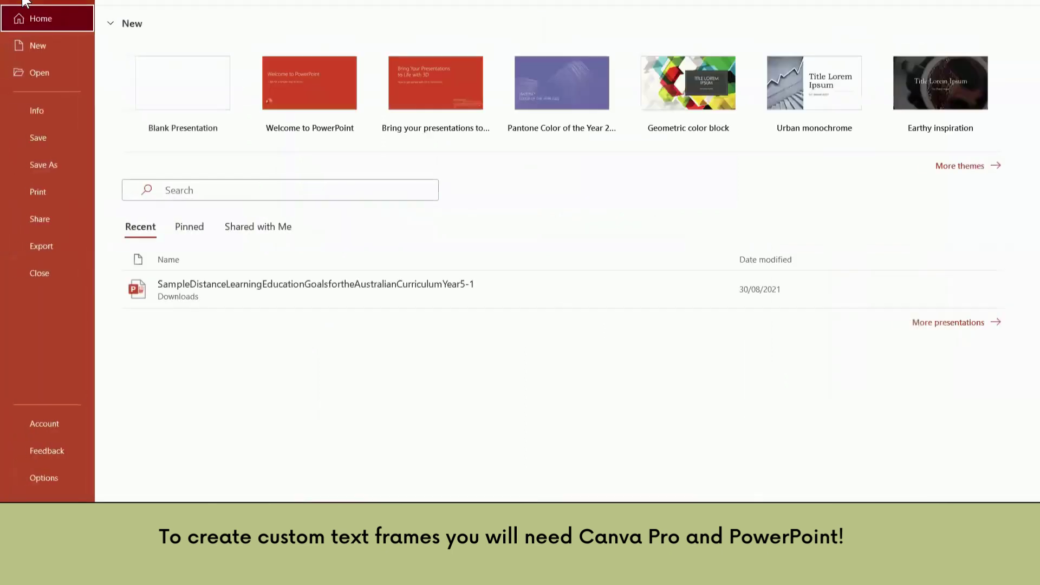
{"action": "left_click", "coordinate": [43, 162]}
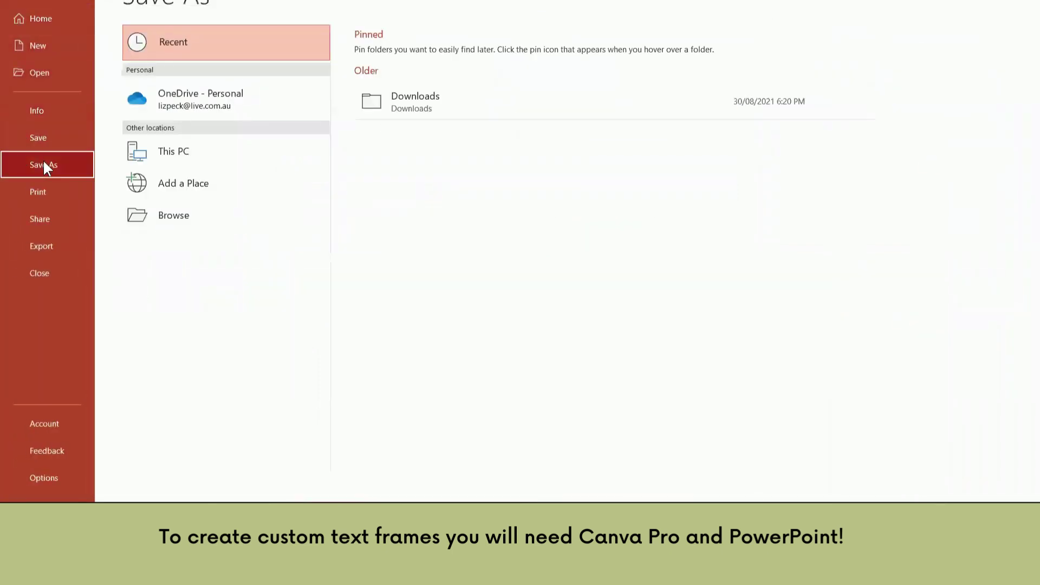
{"action": "left_click", "coordinate": [197, 214]}
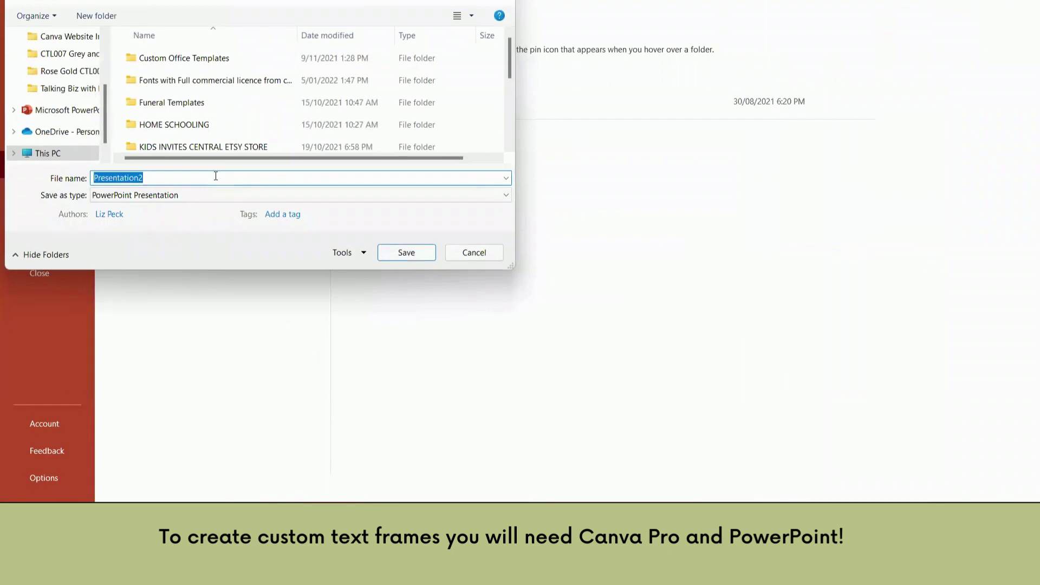
{"action": "type", "text": "rose golf birthday invite text"}
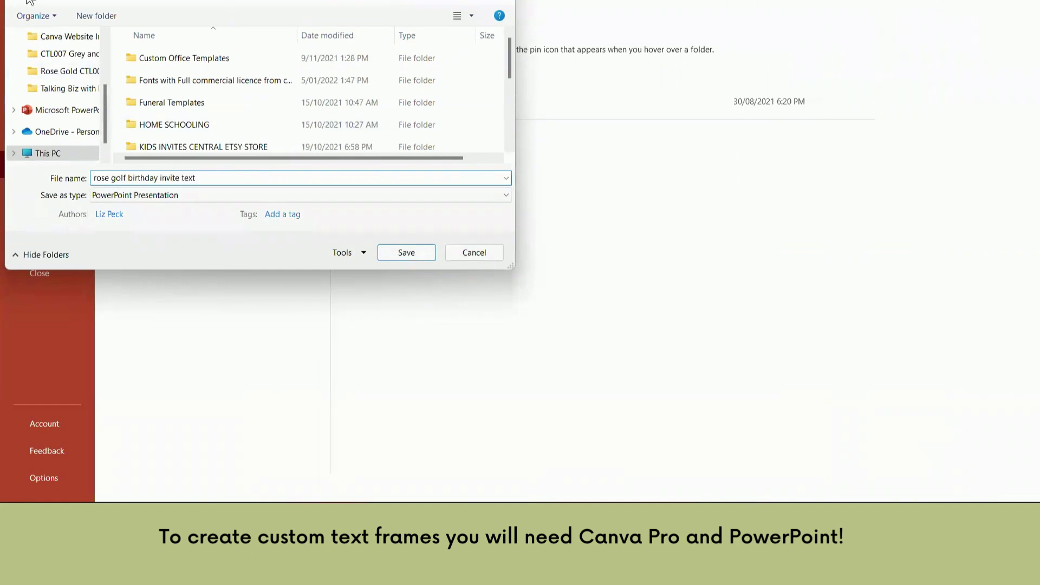
{"action": "scroll", "coordinate": [103, 111], "scroll_direction": "up", "scroll_amount": 2}
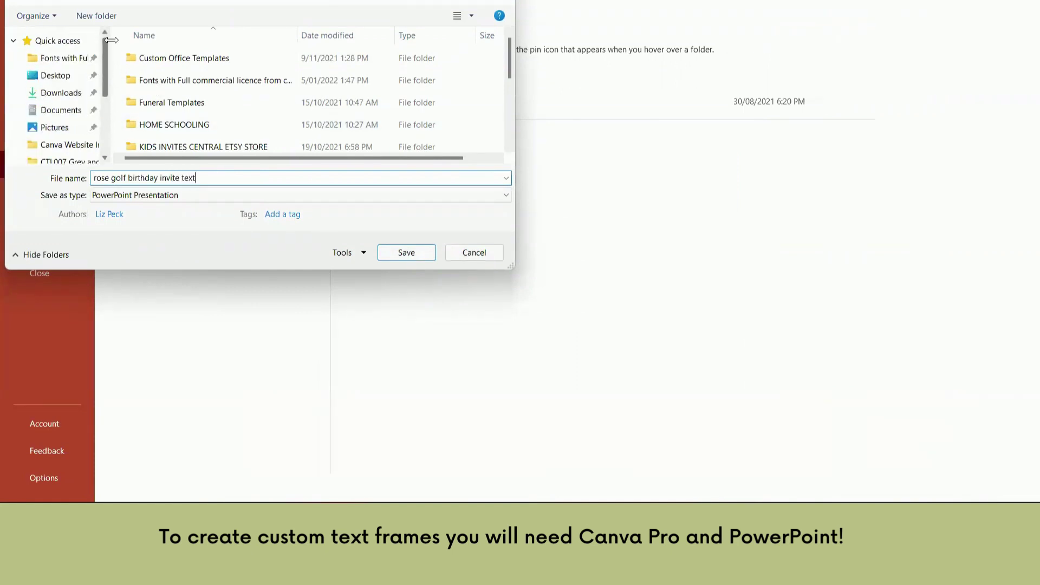
{"action": "left_click", "coordinate": [57, 93]}
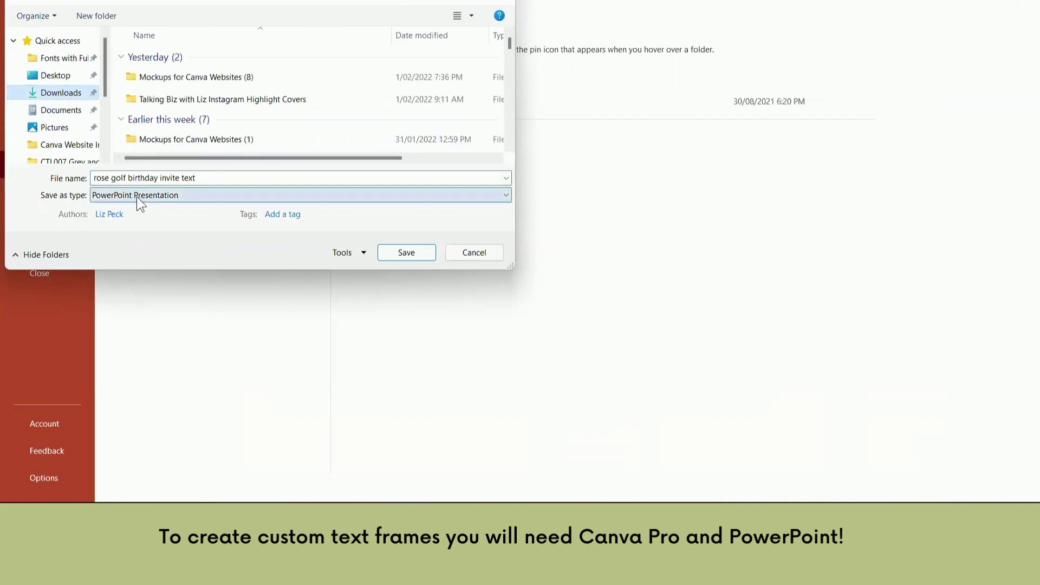
Correct the file name to 'rose gold birthday invite text' and save it as a PDF
{"action": "left_click", "coordinate": [125, 179]}
{"action": "double_click", "coordinate": [125, 179]}
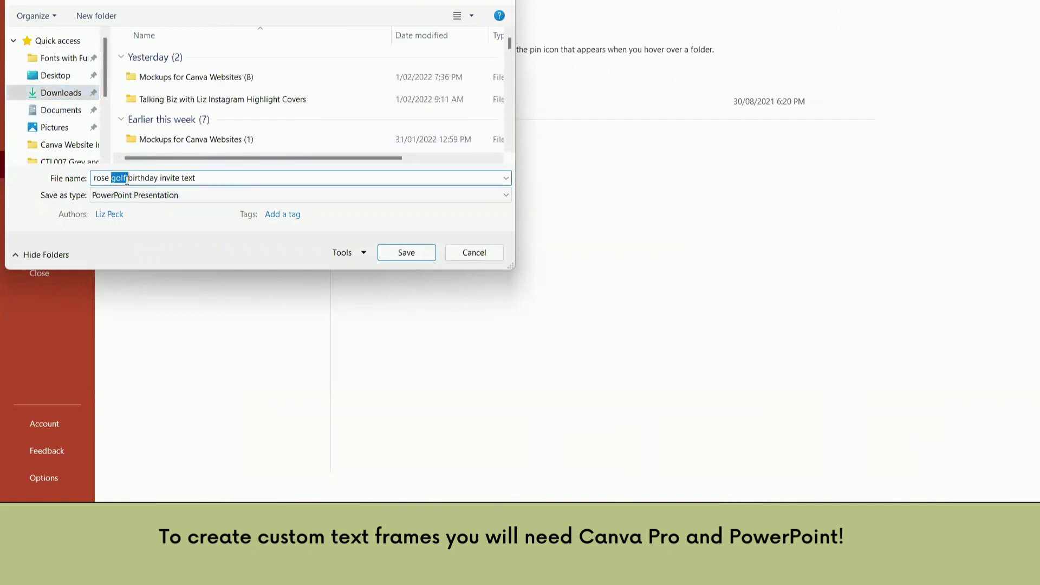
{"action": "left_click", "coordinate": [127, 179]}
{"action": "key", "text": "BackSpace"}
{"action": "type", "text": "d"}
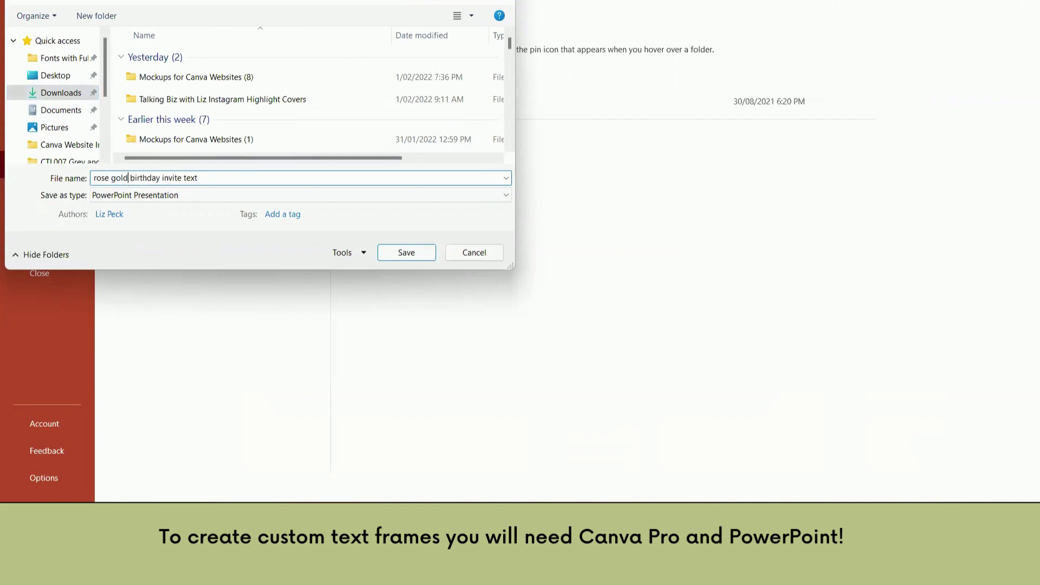
{"action": "left_click", "coordinate": [195, 196]}
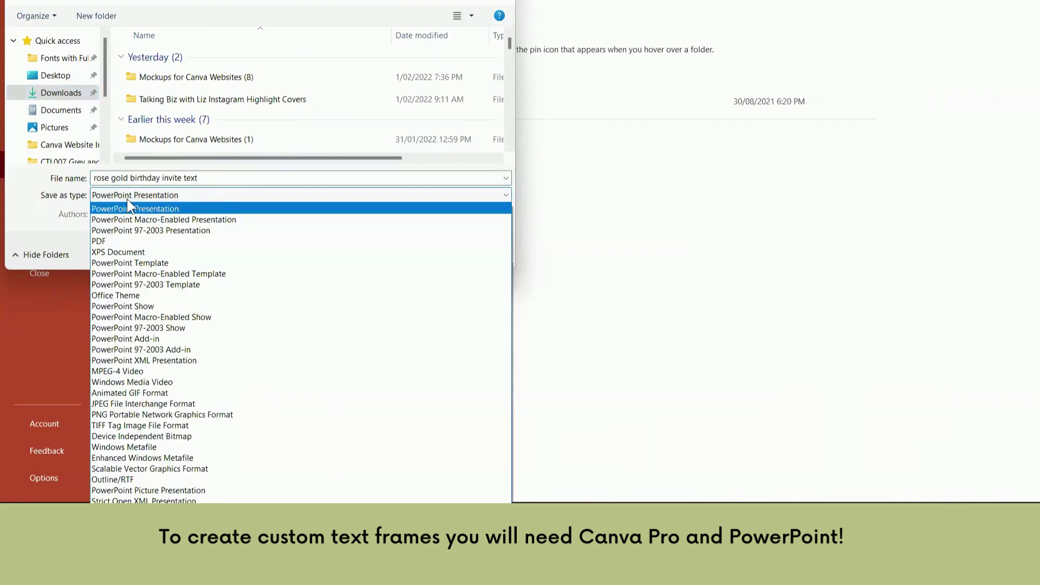
{"action": "left_click", "coordinate": [107, 242]}
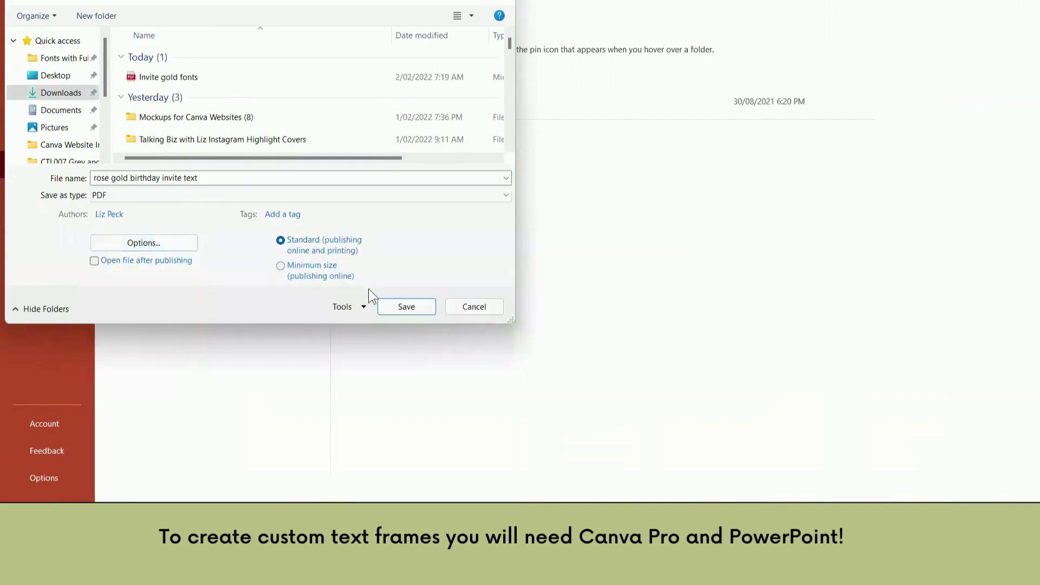
{"action": "left_click", "coordinate": [405, 306]}
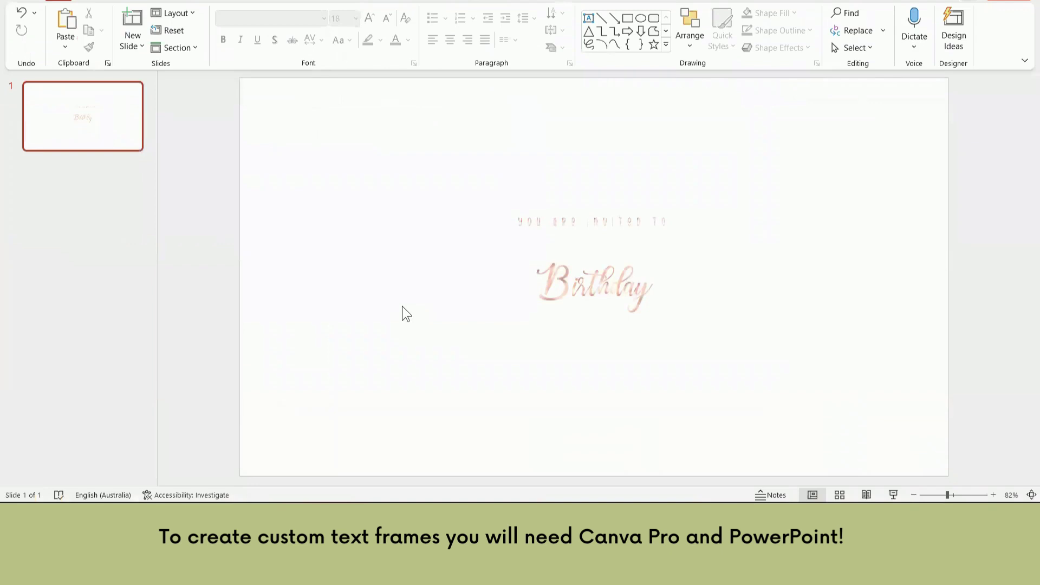
Go from the Canva editor to the Uploads folder under All your folders
{"action": "mouse_move", "coordinate": [385, 514]}
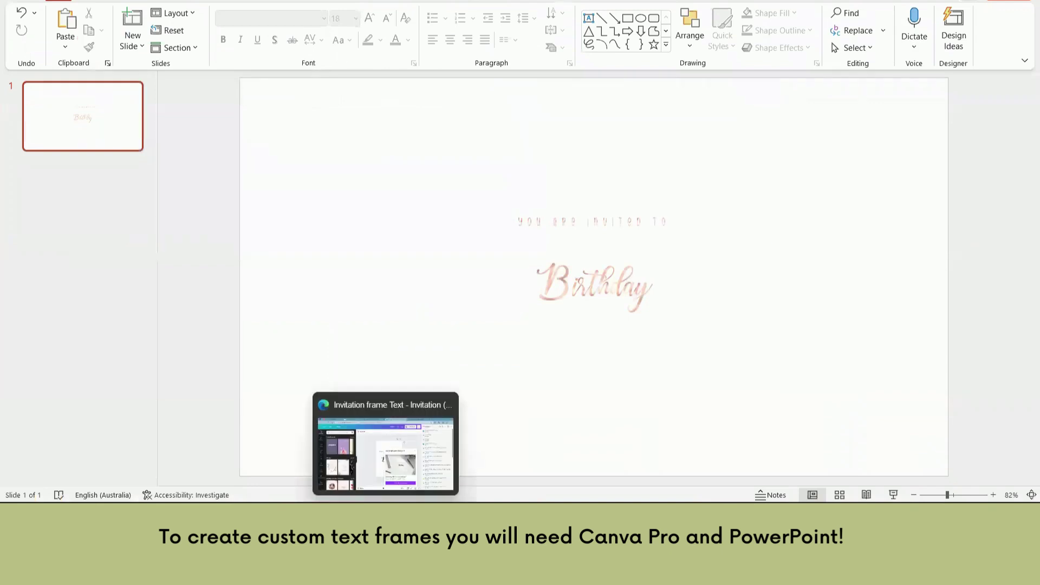
{"action": "left_click", "coordinate": [375, 475]}
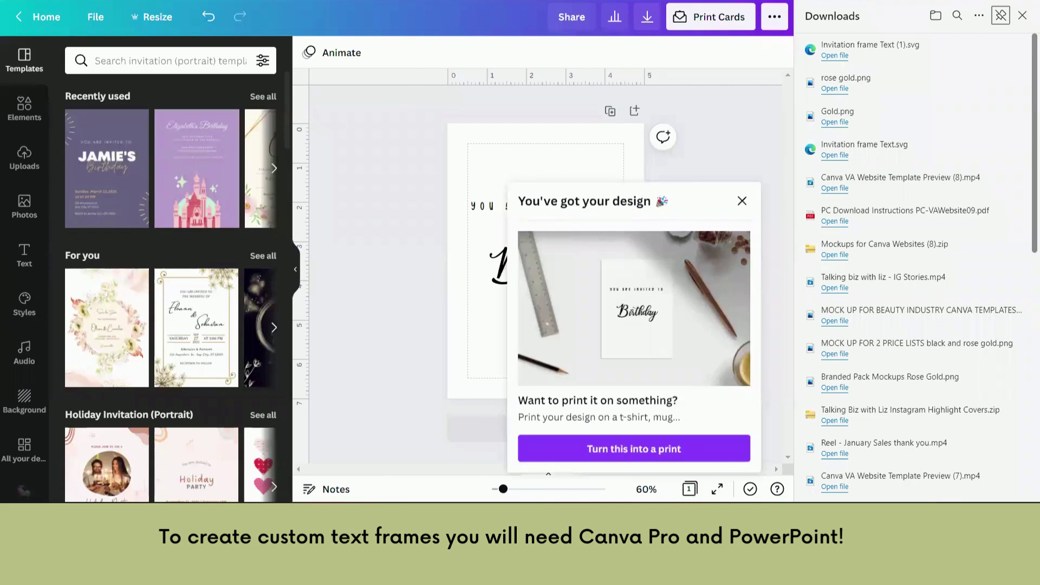
{"action": "left_click", "coordinate": [46, 17]}
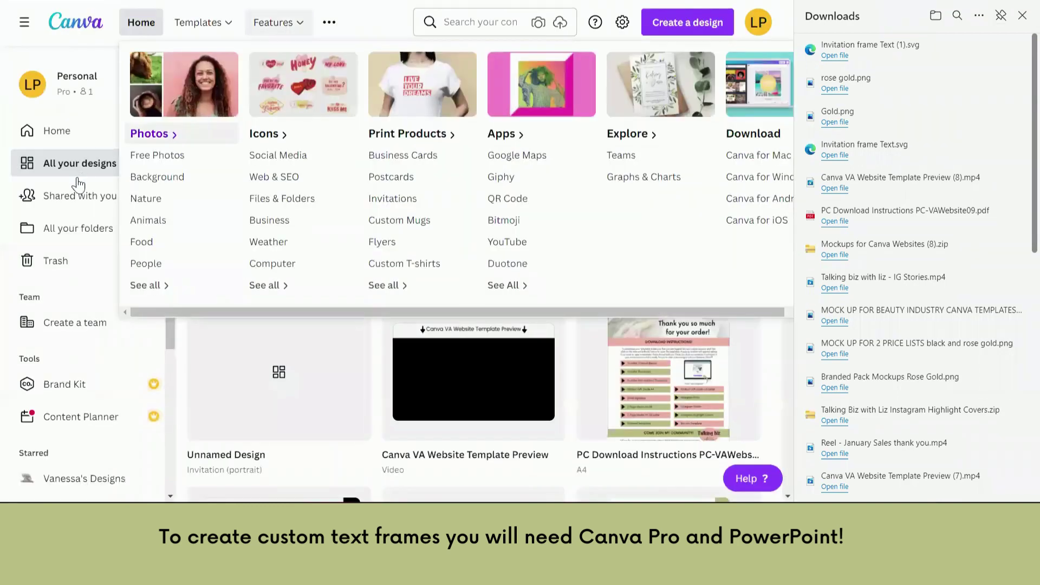
{"action": "left_click", "coordinate": [81, 227]}
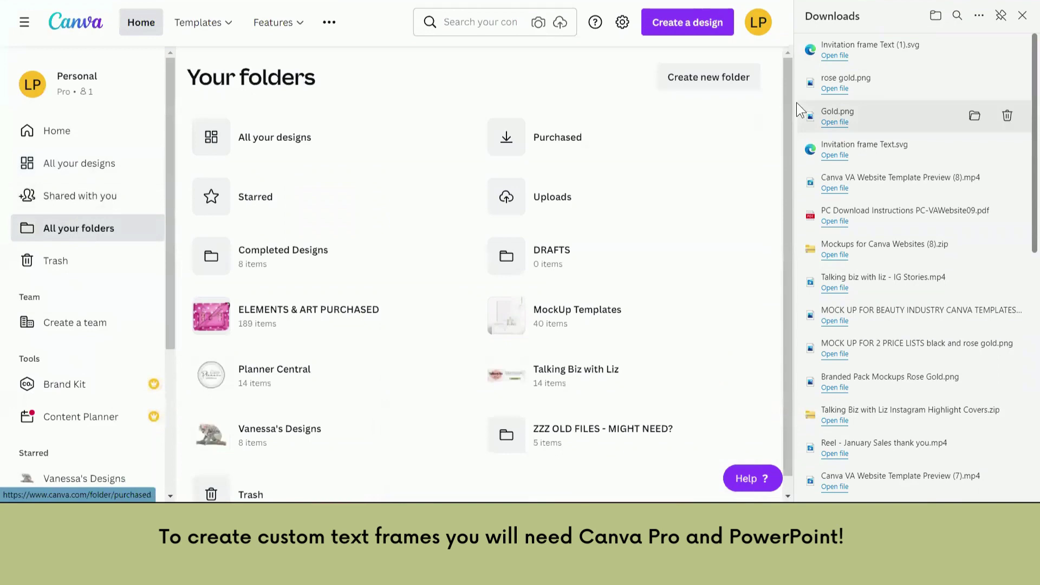
{"action": "left_click", "coordinate": [1022, 15]}
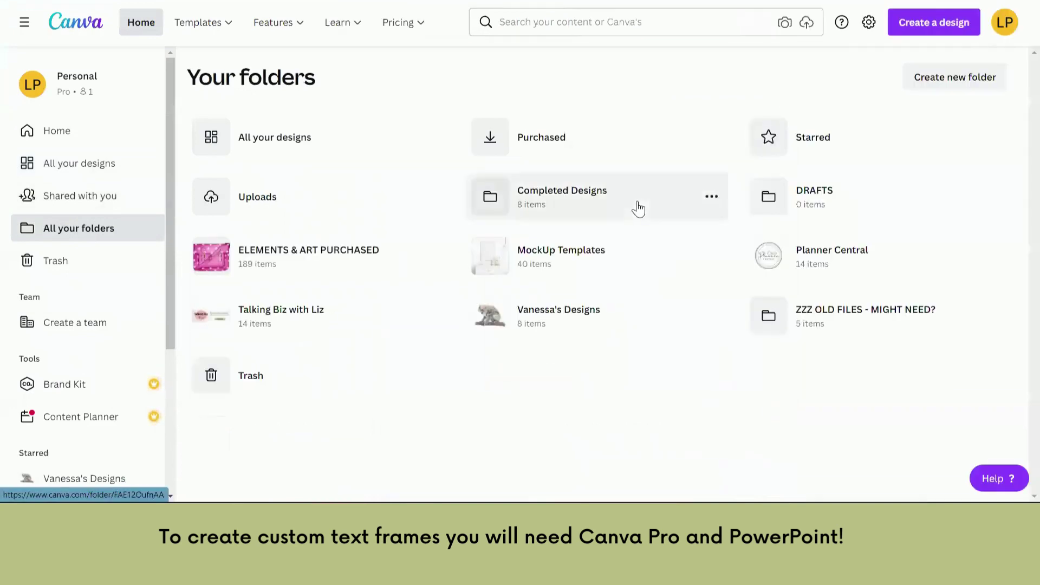
{"action": "left_click", "coordinate": [260, 206]}
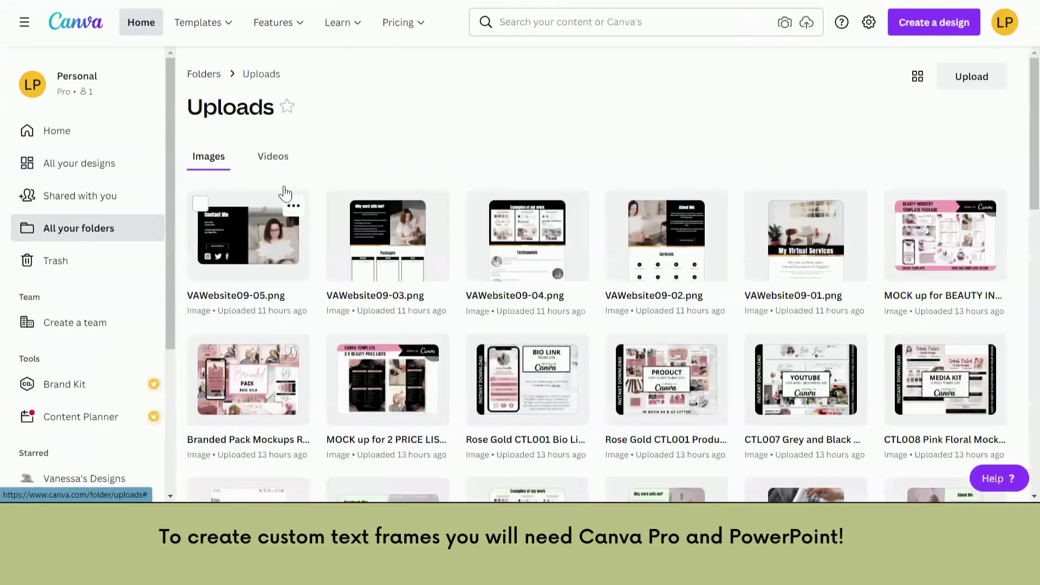
Upload the rose gold birthday invite text PDF and open it from All your designs
{"action": "left_click", "coordinate": [975, 79]}
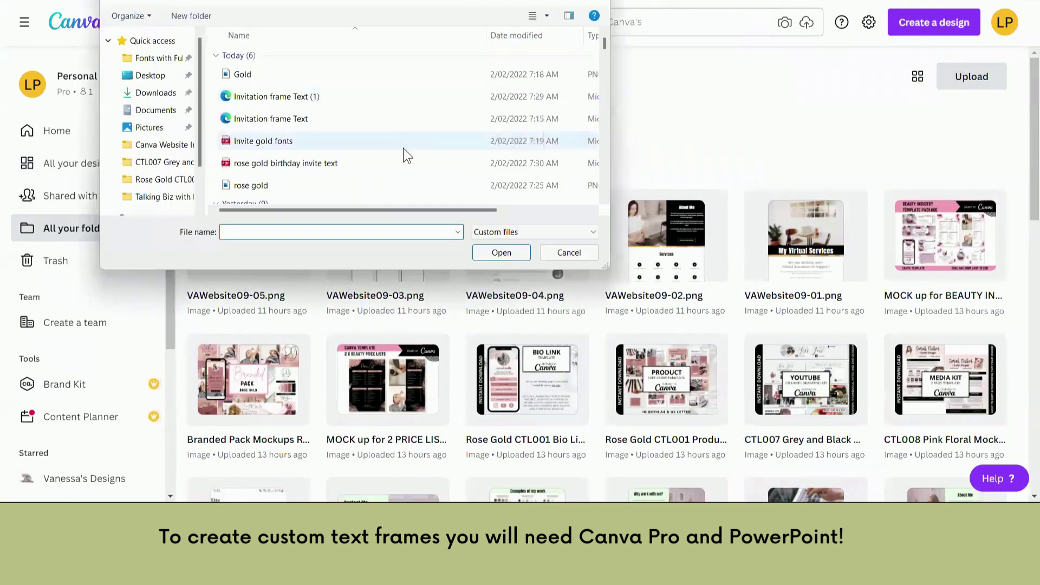
{"action": "left_click", "coordinate": [343, 160]}
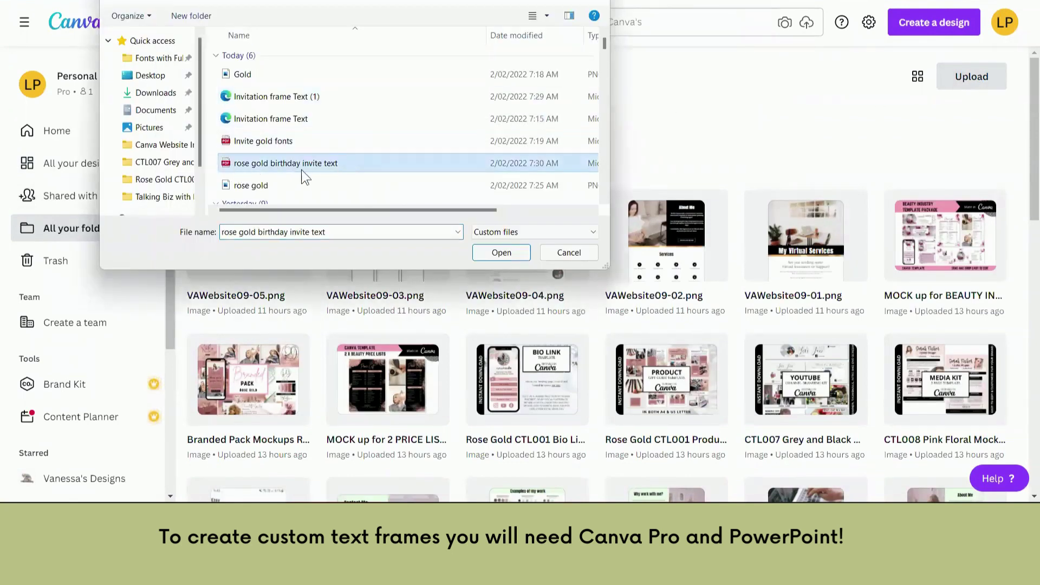
{"action": "left_click", "coordinate": [503, 253]}
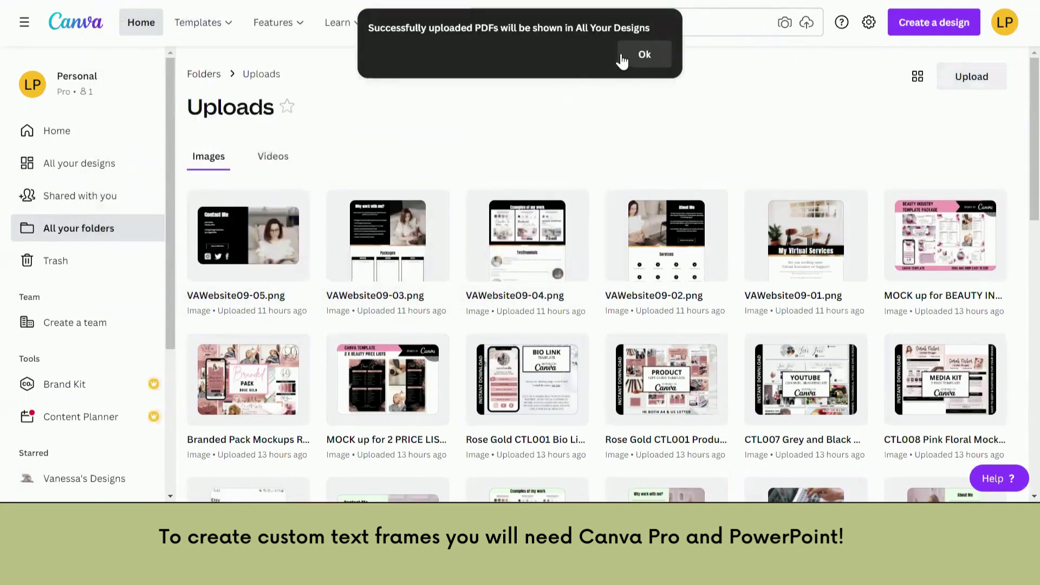
{"action": "left_click", "coordinate": [640, 59]}
{"action": "left_click", "coordinate": [103, 163]}
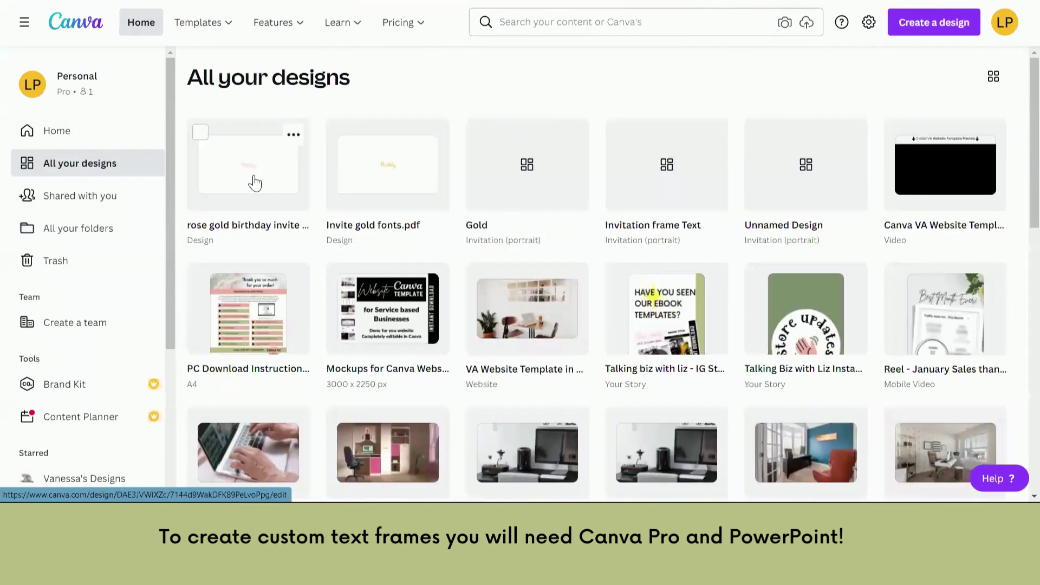
{"action": "left_click", "coordinate": [253, 182]}
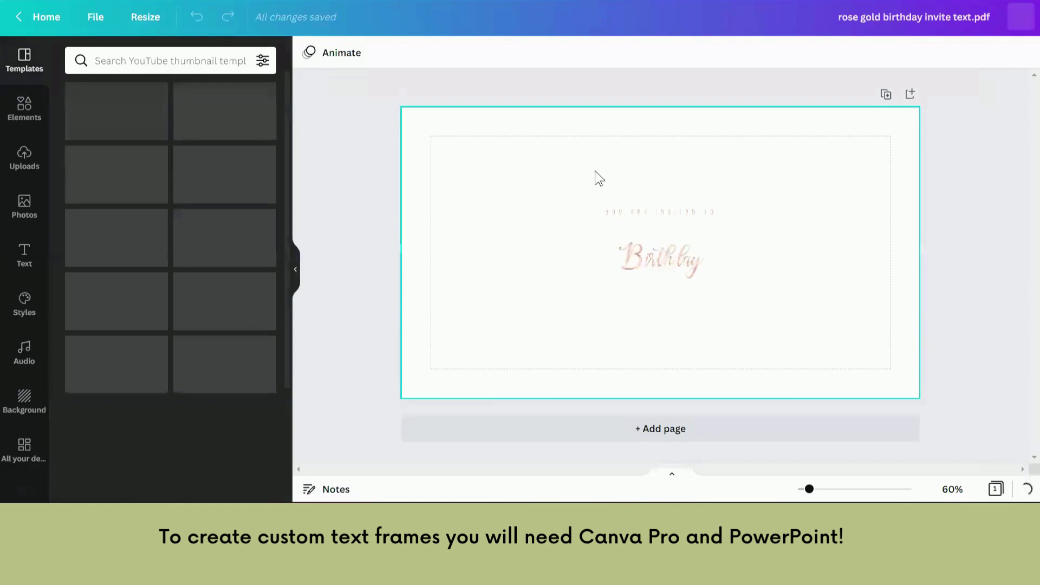
Group all the imported invite text pieces and enlarge the group
{"action": "left_click_drag", "start_coordinate": [568, 174], "coordinate": [784, 311]}
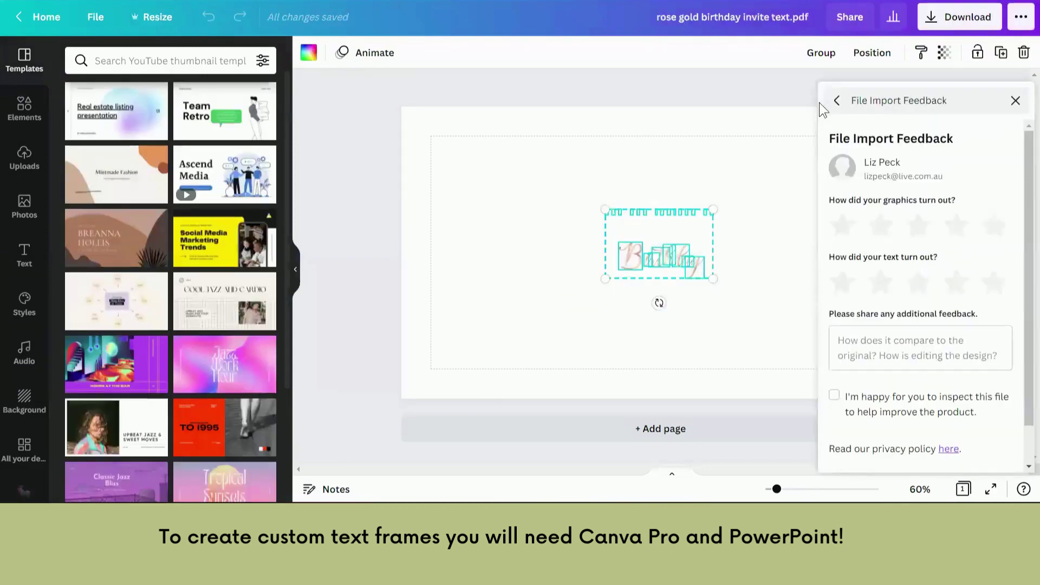
{"action": "left_click", "coordinate": [1016, 101]}
{"action": "left_click", "coordinate": [818, 52]}
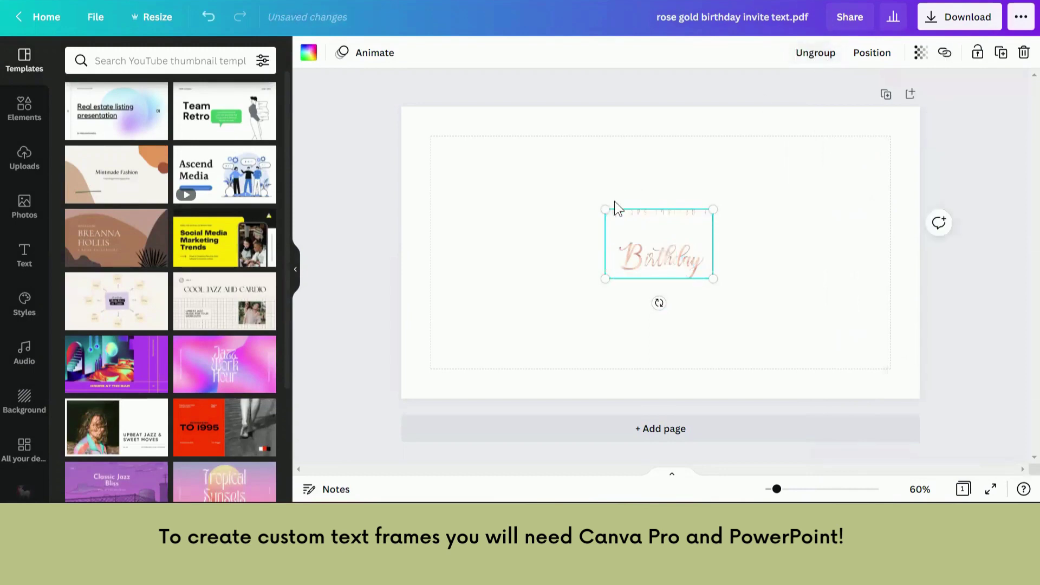
{"action": "left_click_drag", "start_coordinate": [606, 207], "coordinate": [518, 153]}
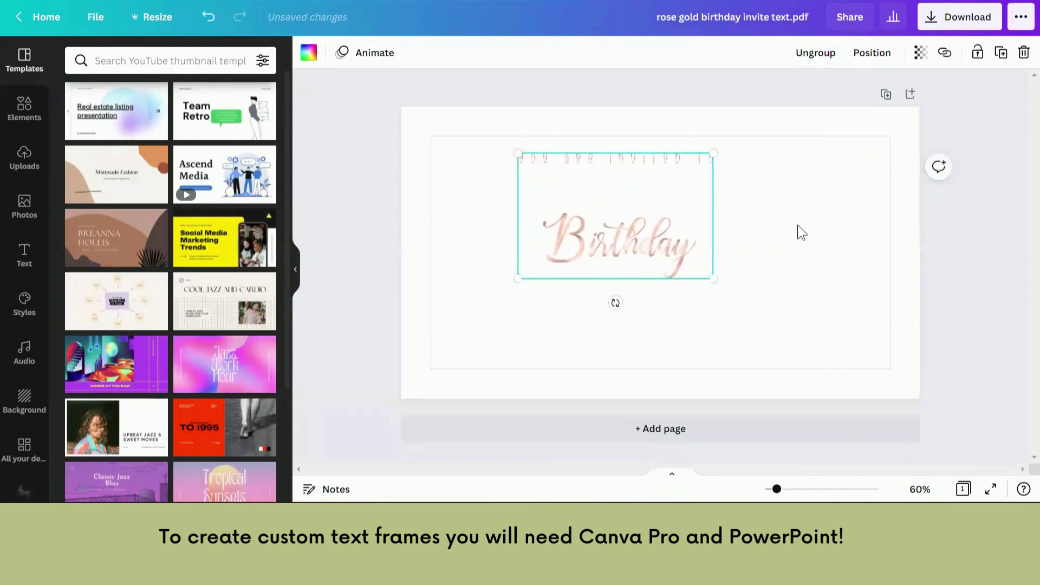
{"action": "left_click_drag", "start_coordinate": [713, 280], "coordinate": [801, 361]}
{"action": "left_click", "coordinate": [856, 219]}
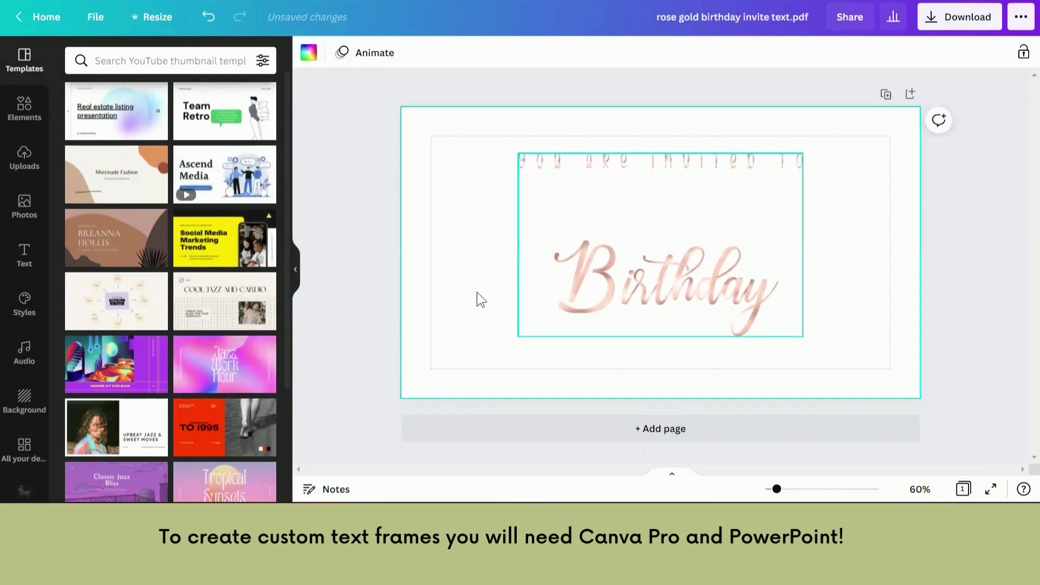
Fill Birthday's first letters with the yellow paper photo from the library
{"action": "left_click", "coordinate": [24, 206]}
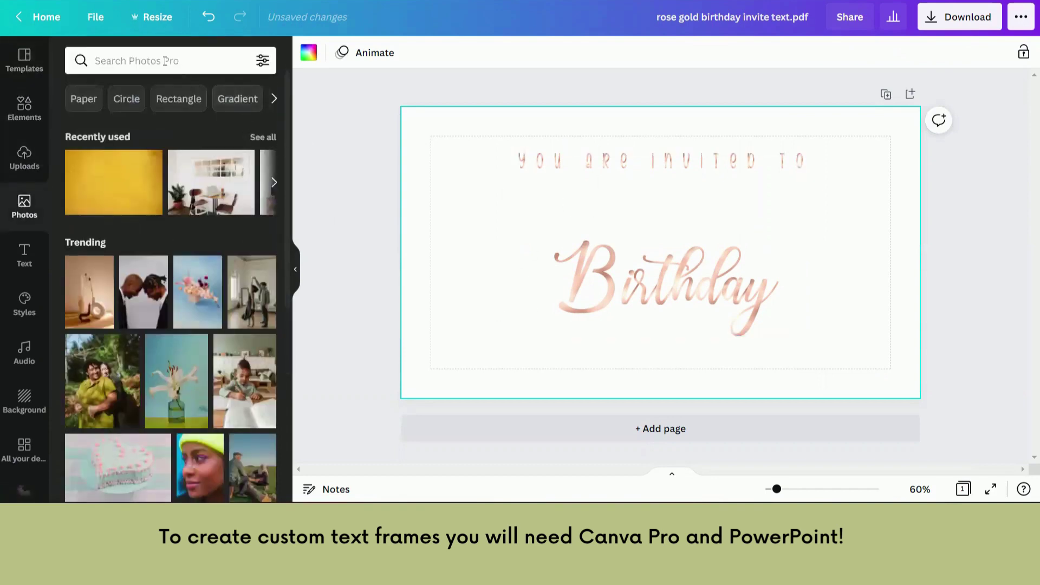
{"action": "left_click_drag", "start_coordinate": [114, 184], "coordinate": [580, 271]}
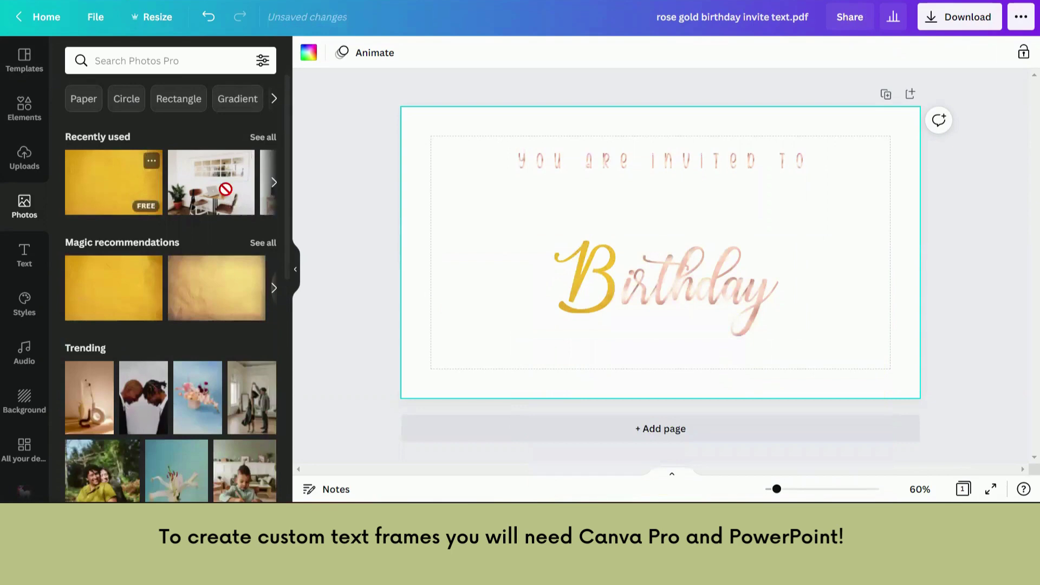
{"action": "left_click_drag", "start_coordinate": [115, 181], "coordinate": [626, 284]}
{"action": "left_click_drag", "start_coordinate": [138, 189], "coordinate": [648, 306]}
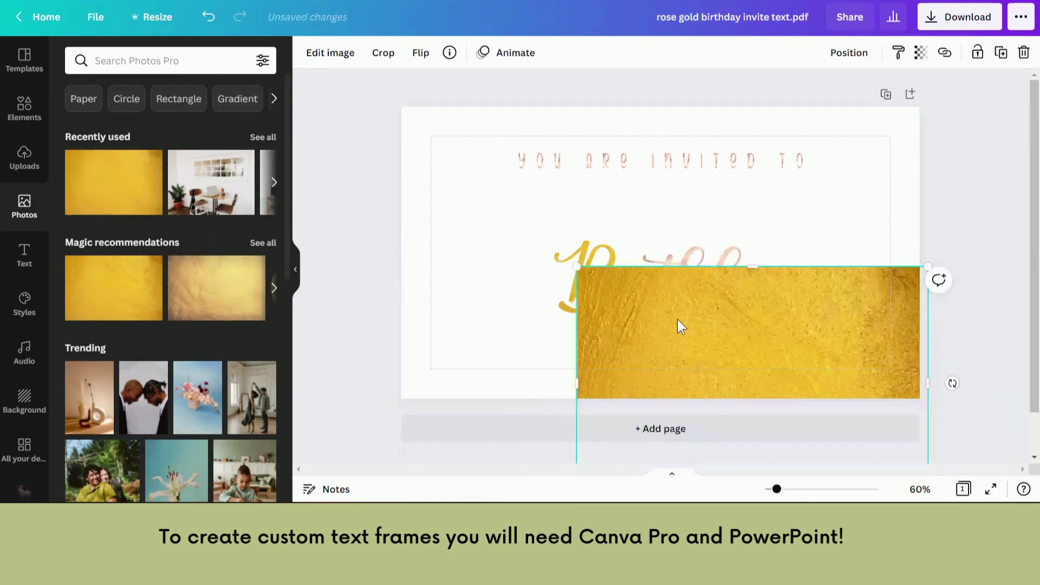
Undo the paper-image fills so Birthday is plain rose gold again
{"action": "key", "text": "ctrl+z"}
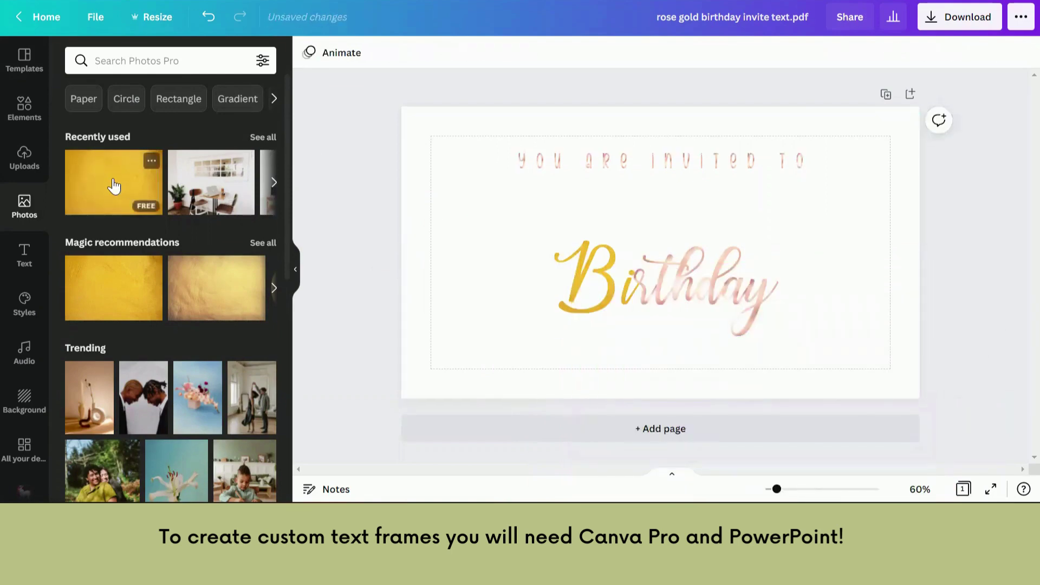
{"action": "left_click", "coordinate": [208, 17]}
{"action": "left_click", "coordinate": [208, 18]}
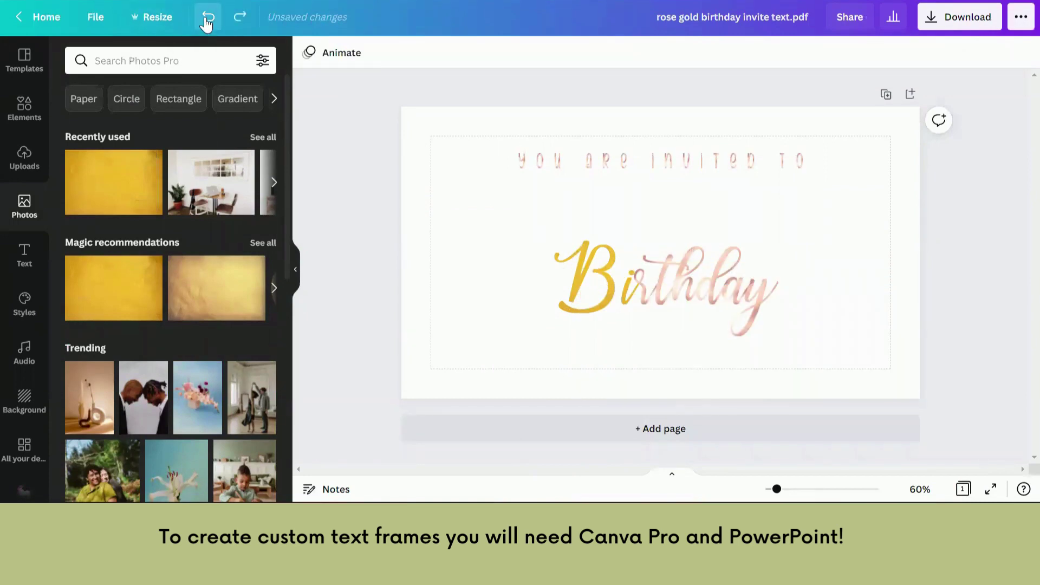
{"action": "left_click", "coordinate": [208, 19]}
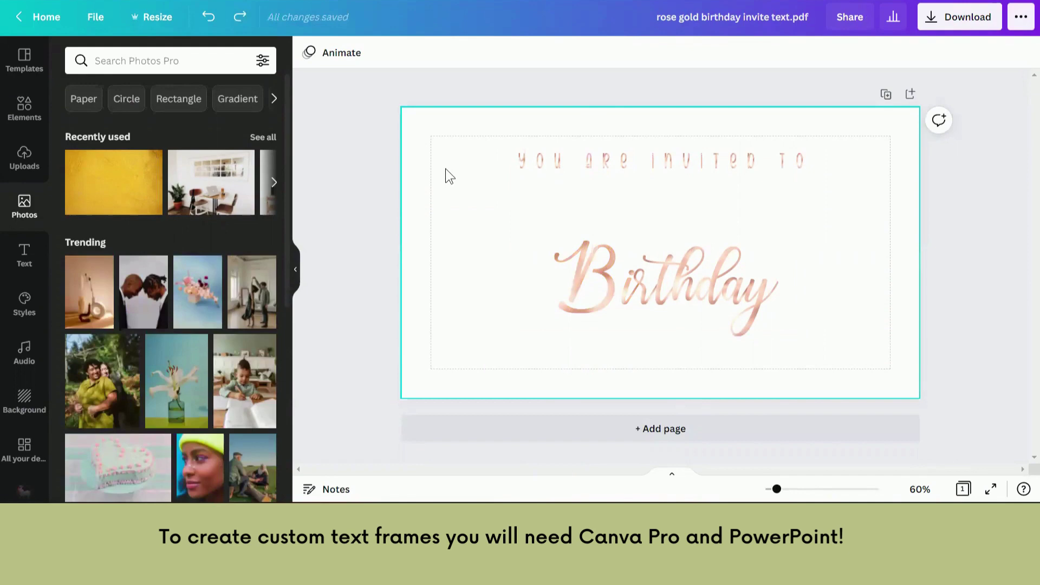
Delete the template's black invited-to line and Birthday script
{"action": "left_click", "coordinate": [521, 153]}
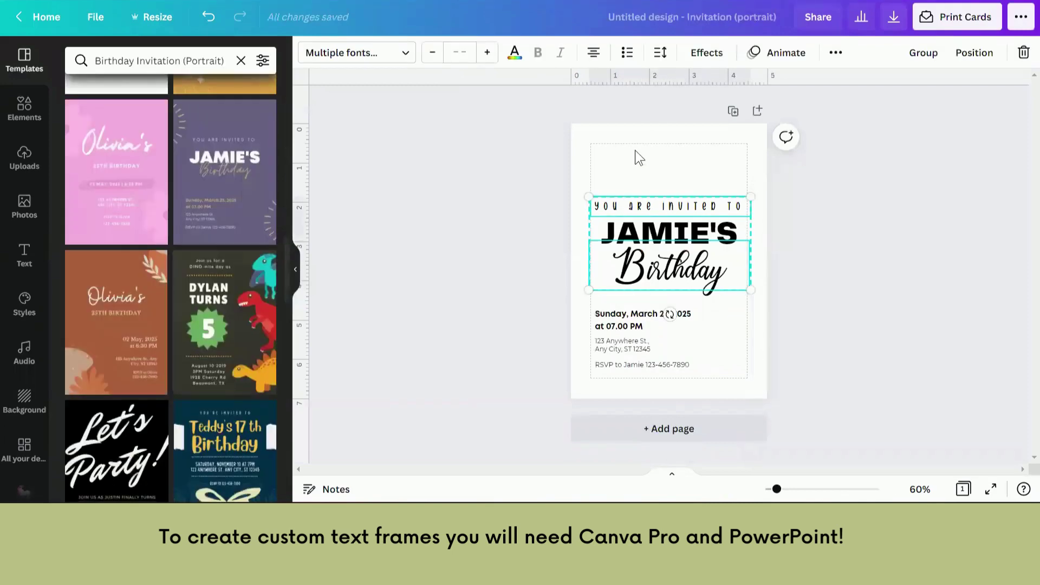
{"action": "left_click", "coordinate": [635, 152]}
{"action": "left_click", "coordinate": [639, 205]}
{"action": "key", "text": "Delete"}
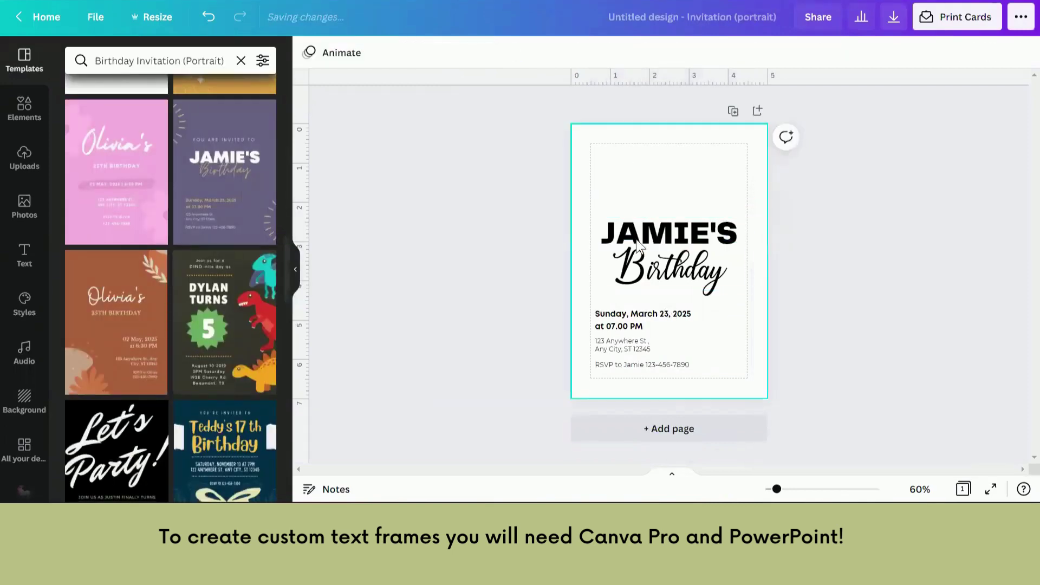
{"action": "left_click", "coordinate": [638, 270]}
{"action": "key", "text": "Delete"}
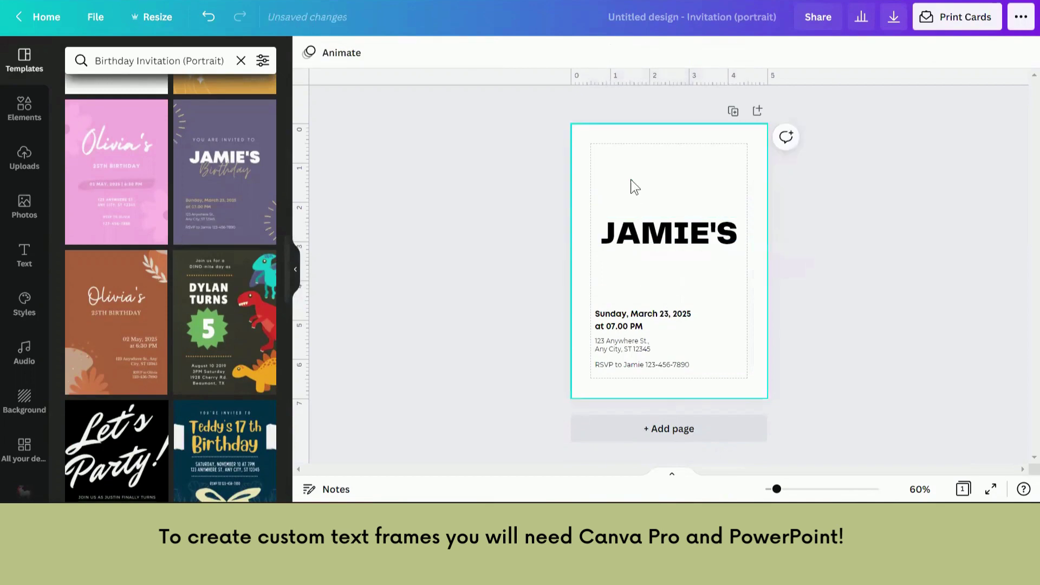
Paste the rose-gold group below the name, shrink it to fit, and send it back one layer
{"action": "key", "text": "ctrl+z"}
{"action": "key", "text": "ctrl+z"}
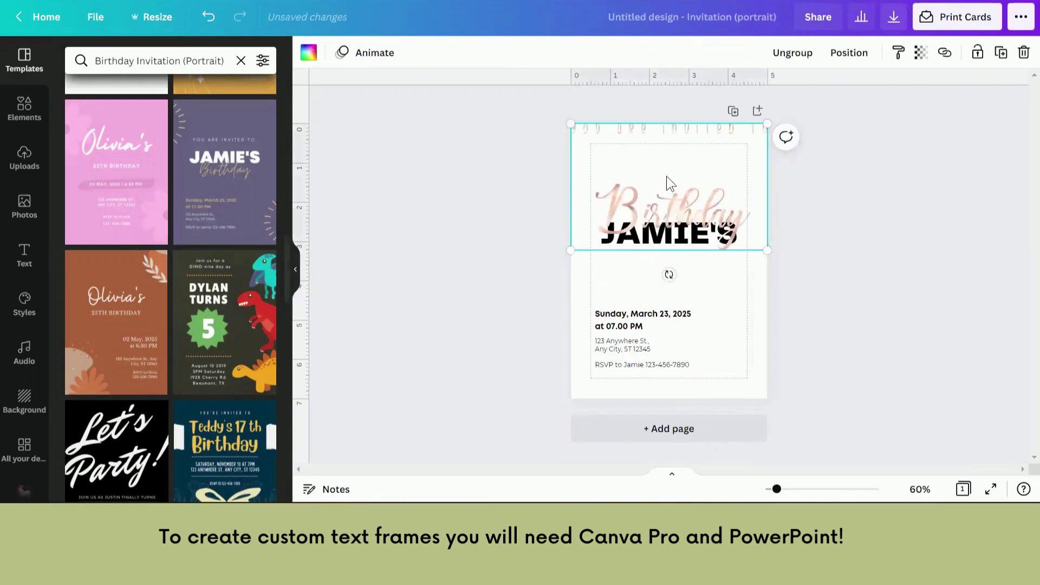
{"action": "left_click_drag", "start_coordinate": [667, 186], "coordinate": [666, 239]}
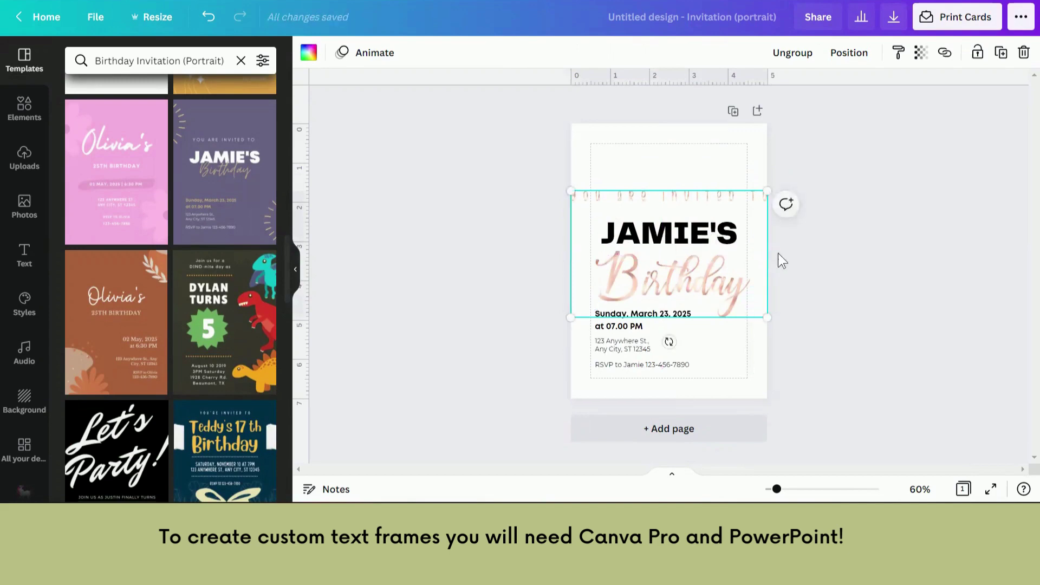
{"action": "left_click_drag", "start_coordinate": [766, 317], "coordinate": [748, 305]}
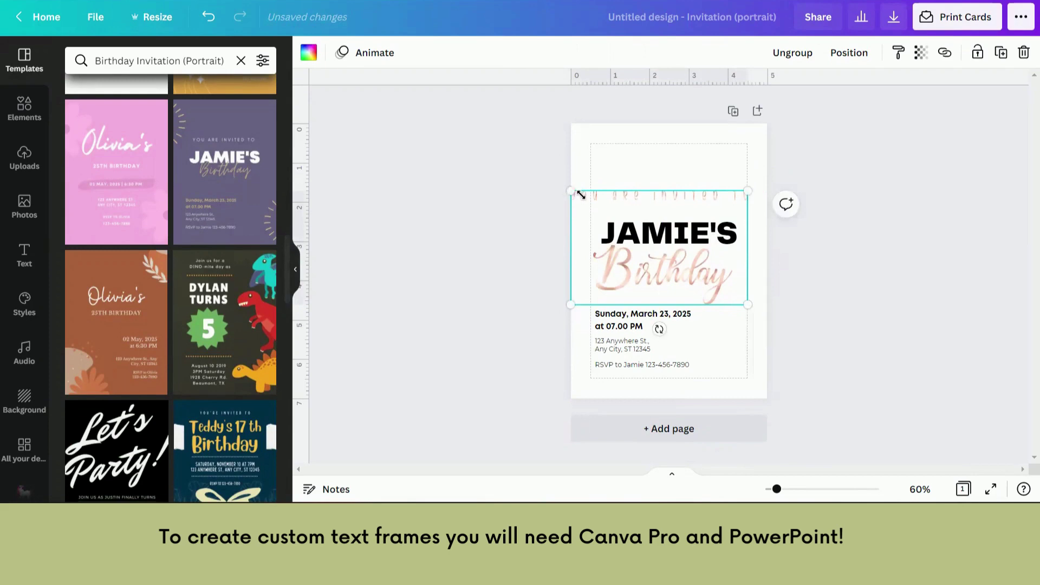
{"action": "left_click_drag", "start_coordinate": [580, 194], "coordinate": [591, 204]}
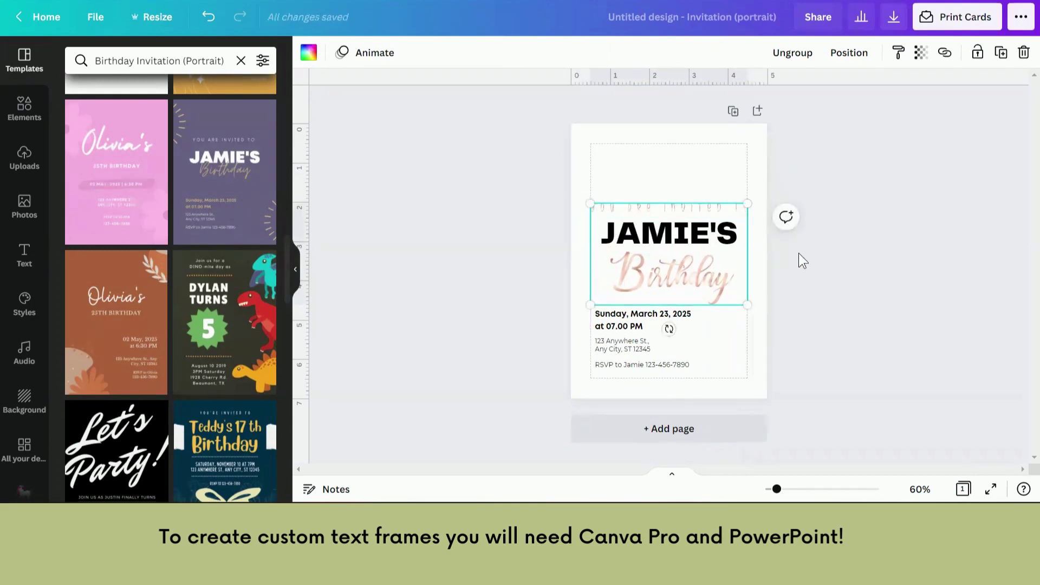
{"action": "left_click", "coordinate": [849, 57]}
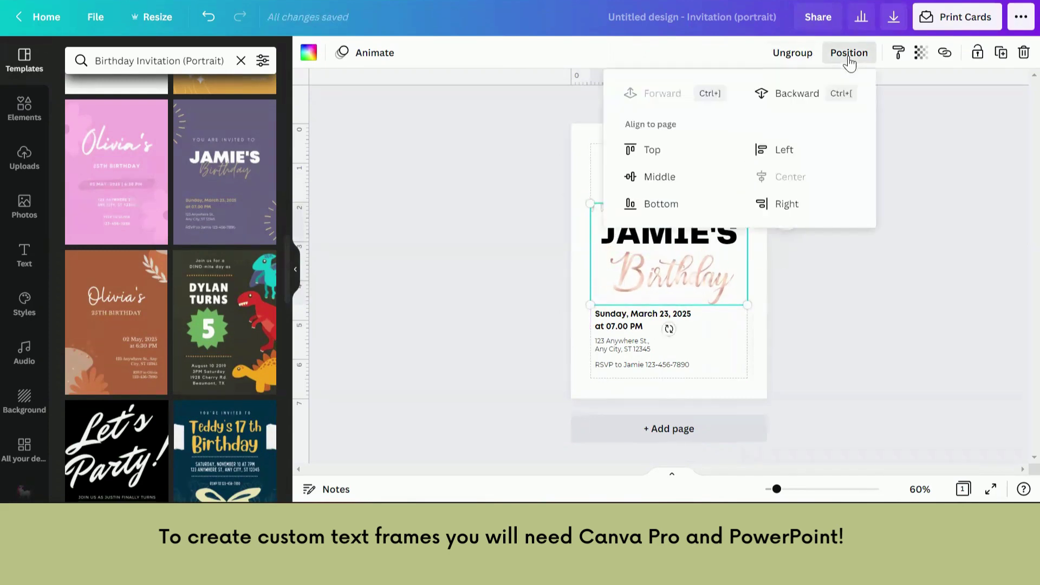
{"action": "left_click", "coordinate": [790, 101]}
{"action": "left_click", "coordinate": [842, 323]}
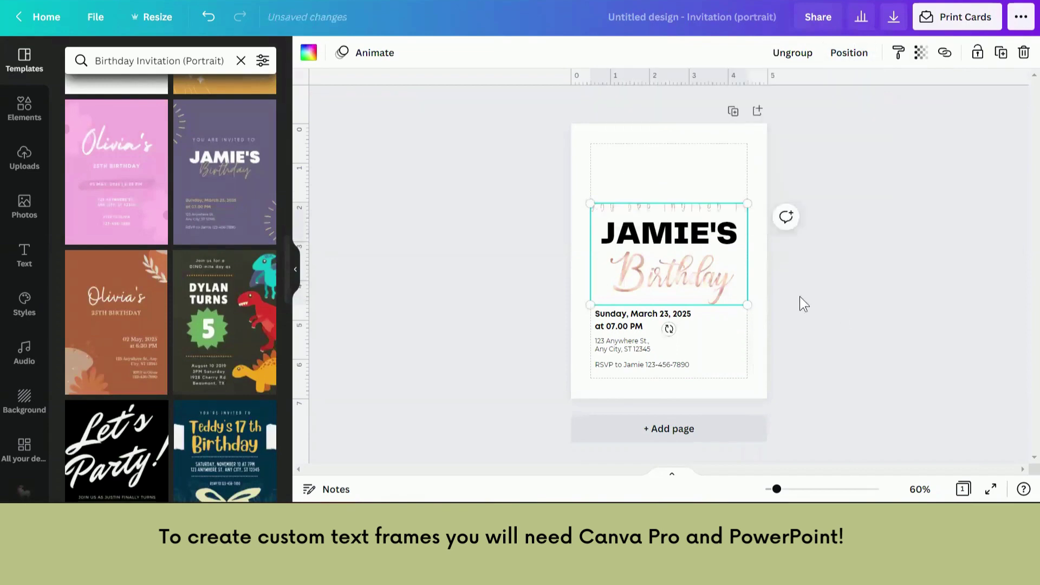
{"action": "left_click", "coordinate": [711, 229]}
Retype the bold heading's sample name as the birthday person's name in capitals
{"action": "double_click", "coordinate": [736, 234]}
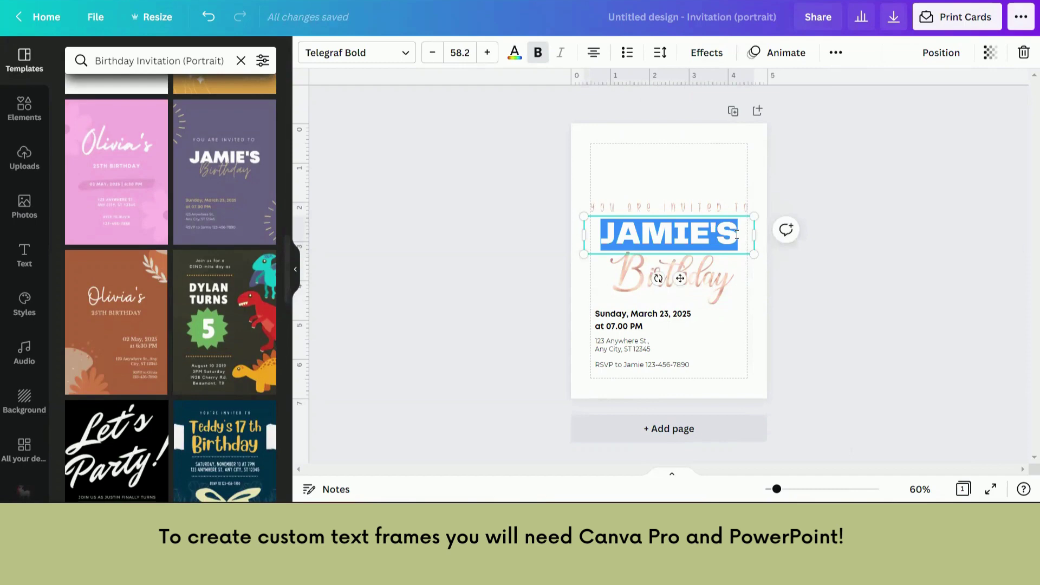
{"action": "type", "text": "SARAH'S"}
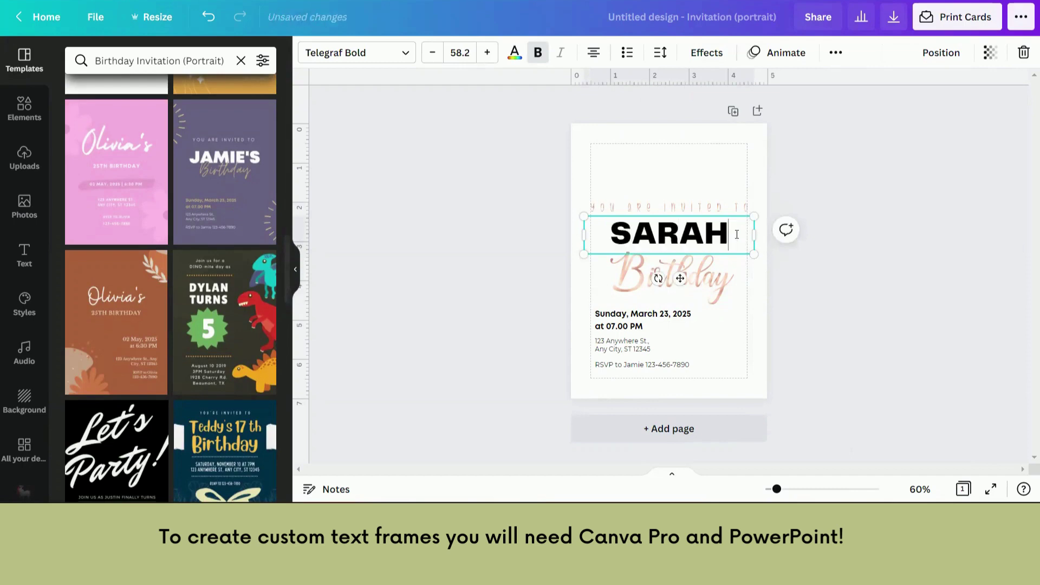
{"action": "left_click", "coordinate": [956, 295]}
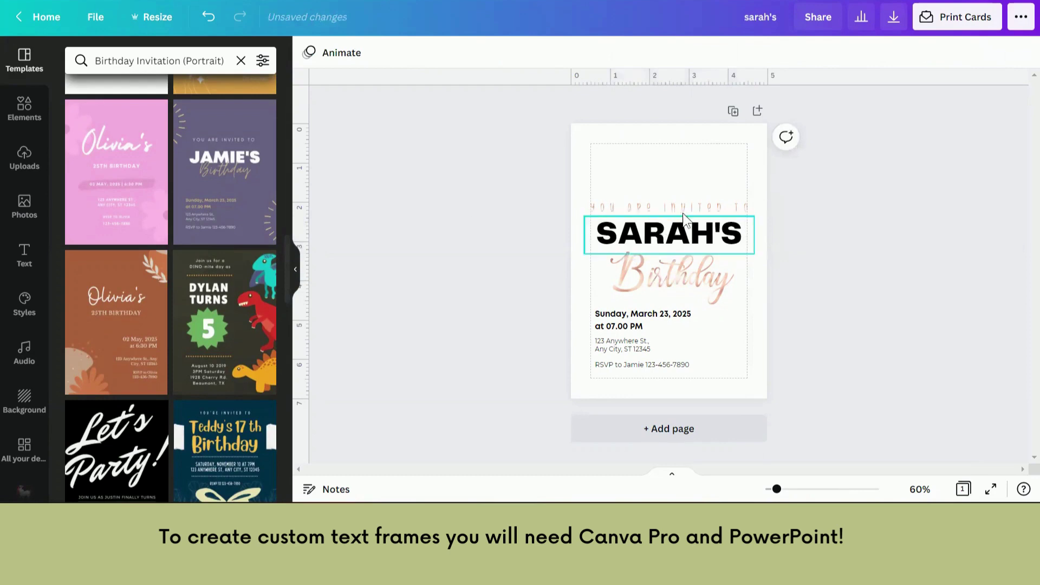
{"action": "left_click", "coordinate": [665, 237]}
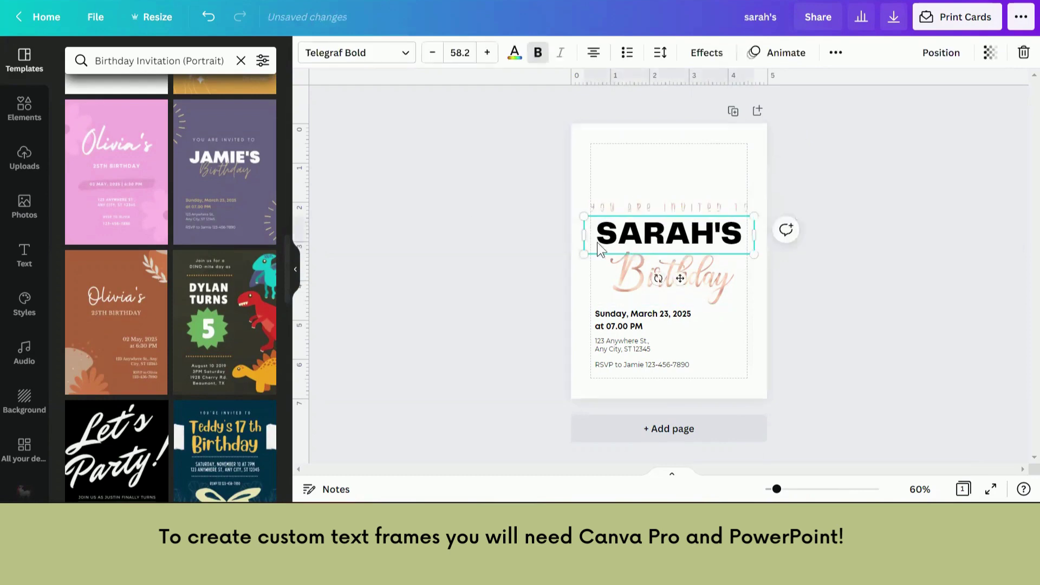
{"action": "left_click", "coordinate": [529, 232]}
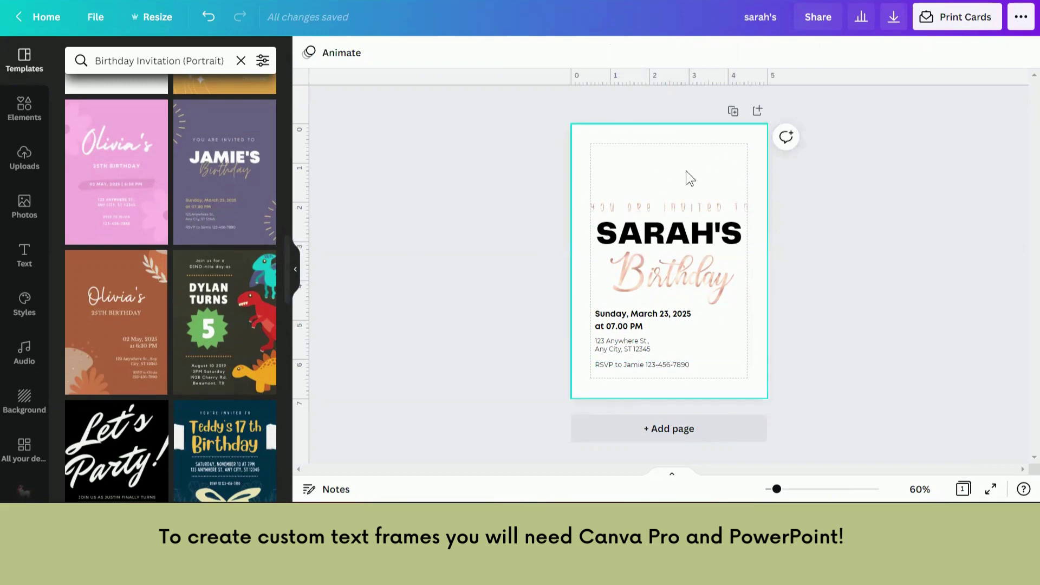
Search Elements for 'rose gold', filtered to Free and Static results
{"action": "left_click", "coordinate": [25, 106]}
{"action": "left_click", "coordinate": [146, 62]}
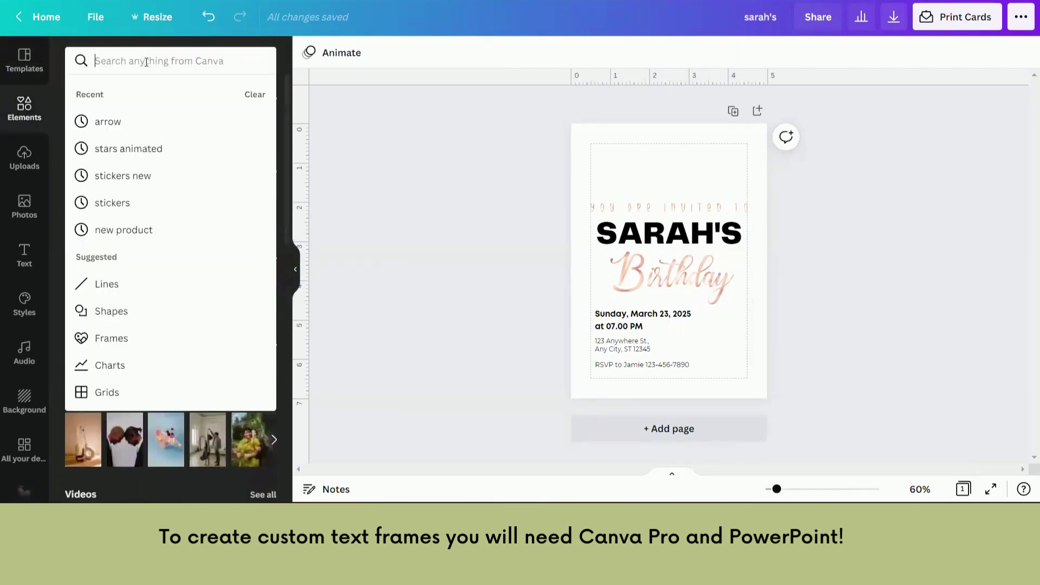
{"action": "type", "text": "rose gold"}
{"action": "key", "text": "Return"}
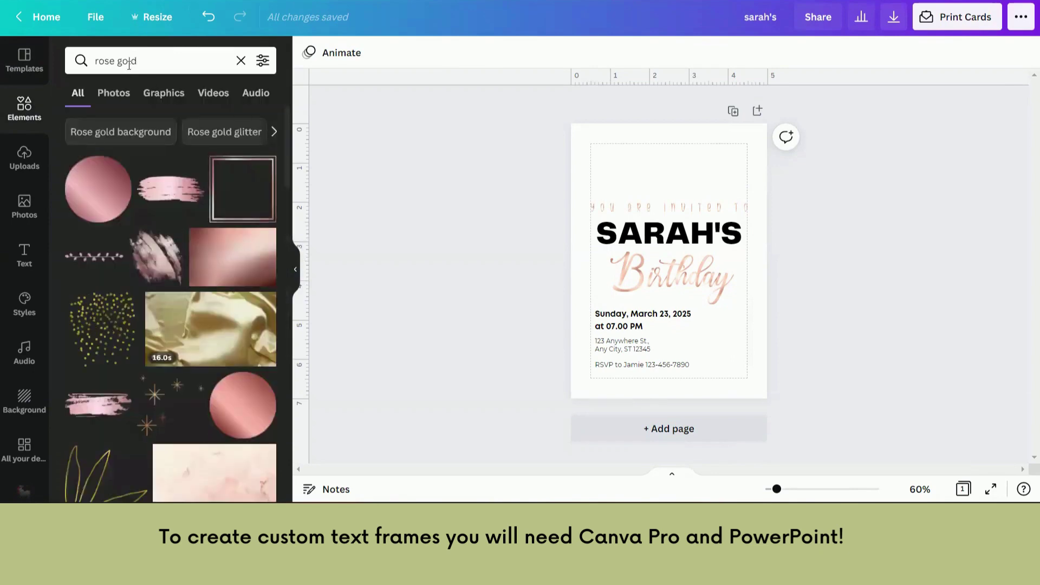
{"action": "left_click", "coordinate": [262, 61]}
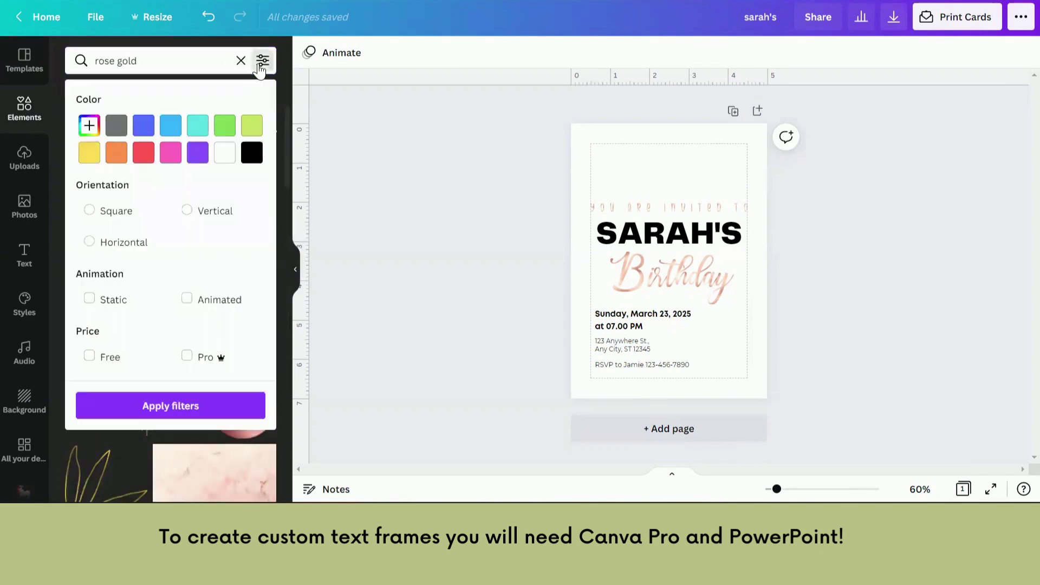
{"action": "left_click", "coordinate": [89, 356]}
{"action": "left_click", "coordinate": [89, 299]}
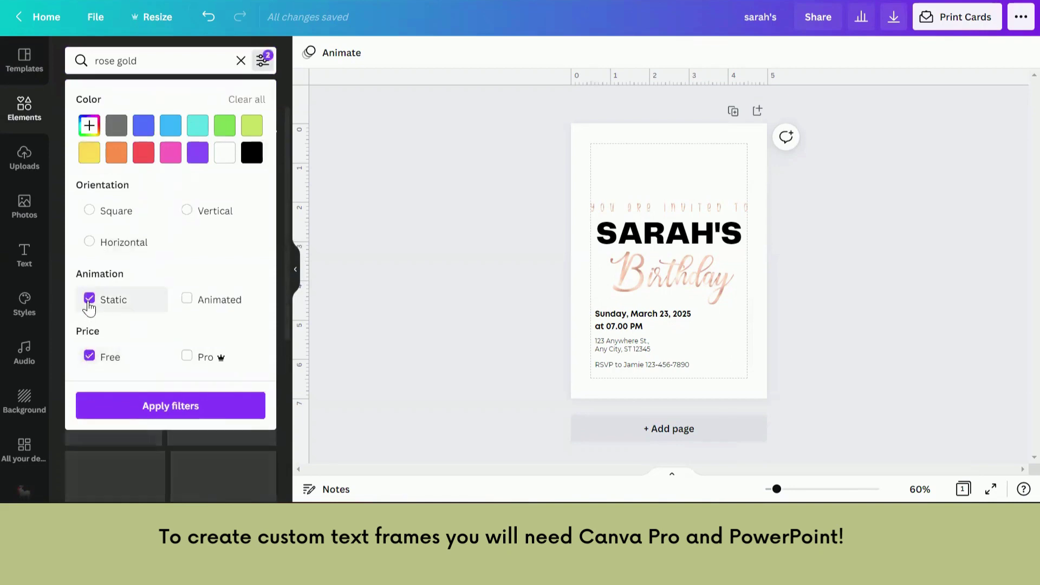
{"action": "left_click", "coordinate": [163, 407]}
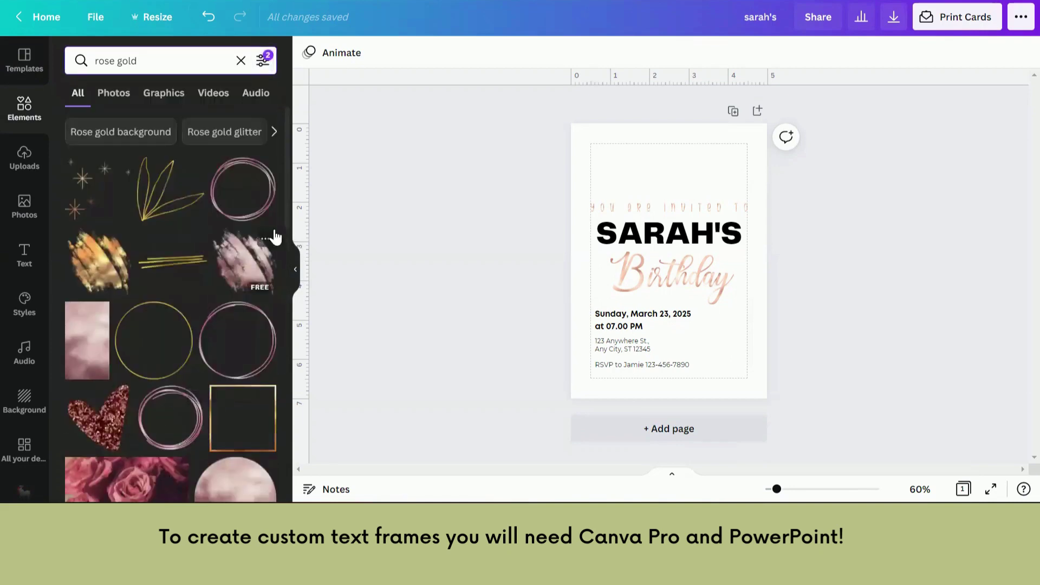
Place the gold confetti picture from the results onto the invitation page
{"action": "left_click_drag", "start_coordinate": [286, 214], "coordinate": [272, 345]}
{"action": "scroll", "coordinate": [272, 346], "scroll_direction": "down", "scroll_amount": 5}
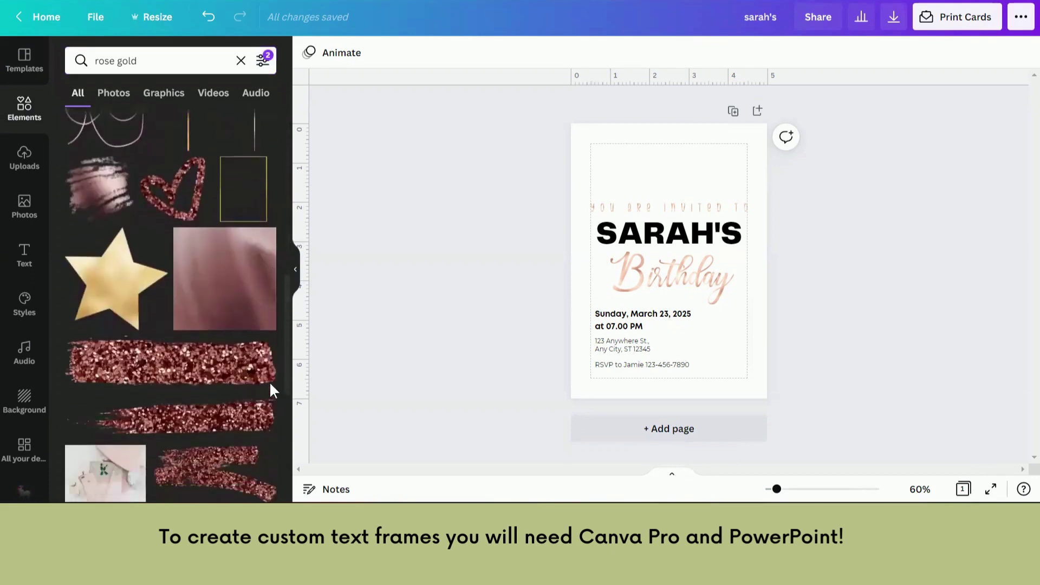
{"action": "scroll", "coordinate": [269, 442], "scroll_direction": "down", "scroll_amount": 4}
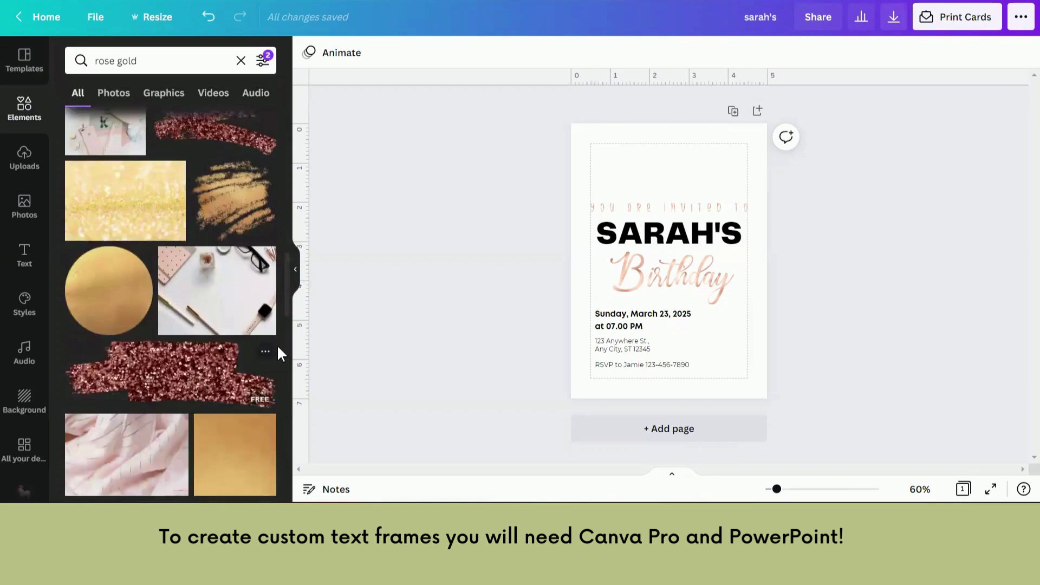
{"action": "mouse_move", "coordinate": [287, 292]}
{"action": "left_mouse_down"}
{"action": "mouse_move", "coordinate": [288, 443]}
{"action": "mouse_move", "coordinate": [288, 404]}
{"action": "mouse_move", "coordinate": [287, 421]}
{"action": "left_mouse_up"}
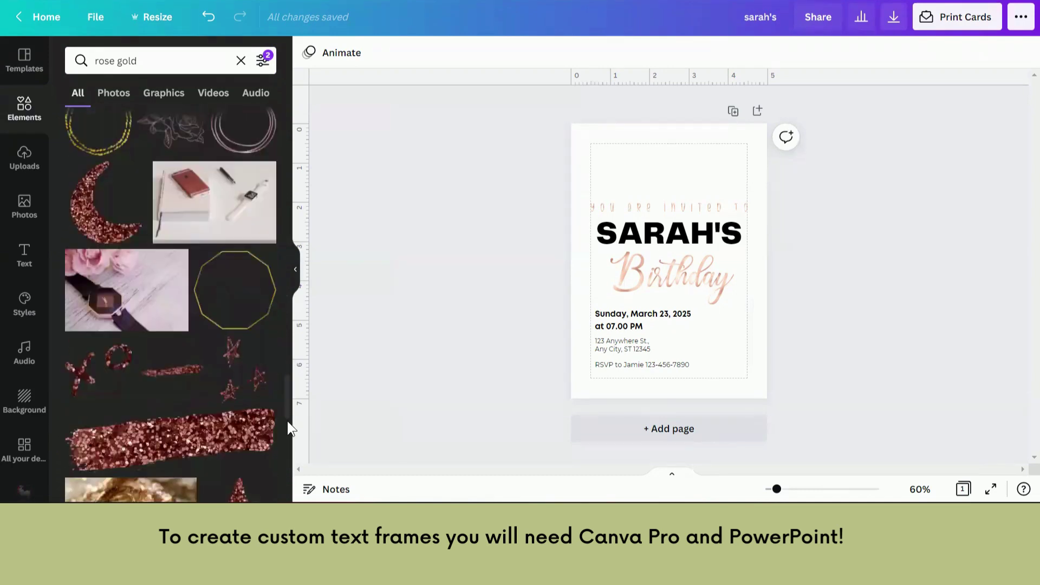
{"action": "scroll", "coordinate": [287, 421], "scroll_direction": "down", "scroll_amount": 6}
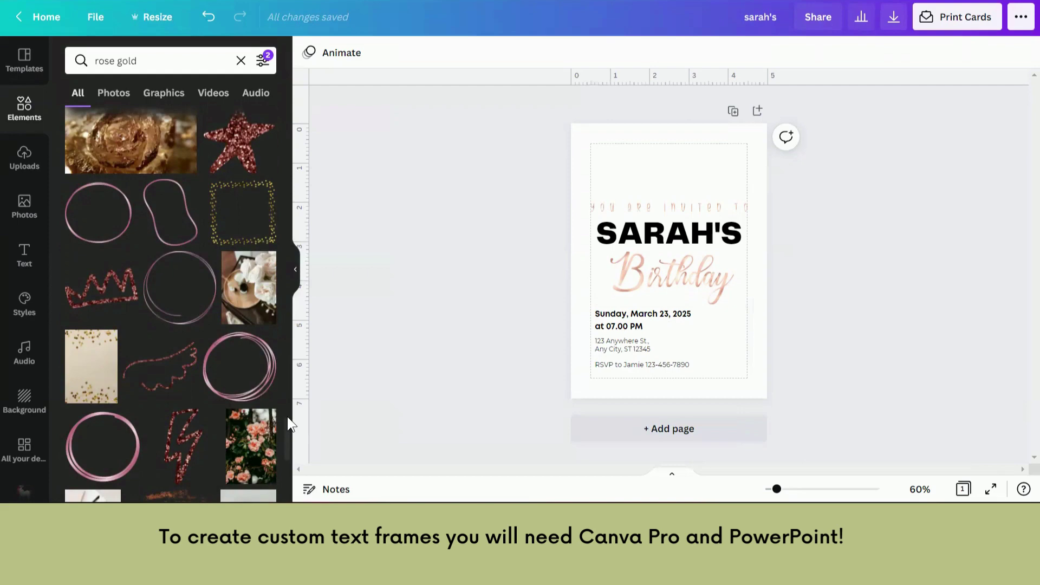
{"action": "left_click_drag", "start_coordinate": [287, 417], "coordinate": [289, 437]}
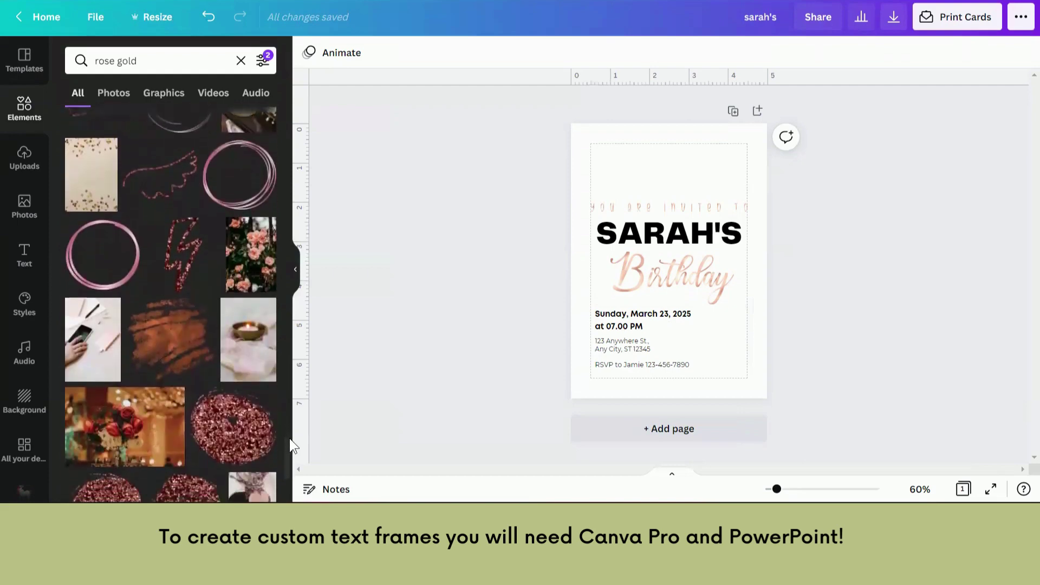
{"action": "left_click_drag", "start_coordinate": [89, 170], "coordinate": [587, 126]}
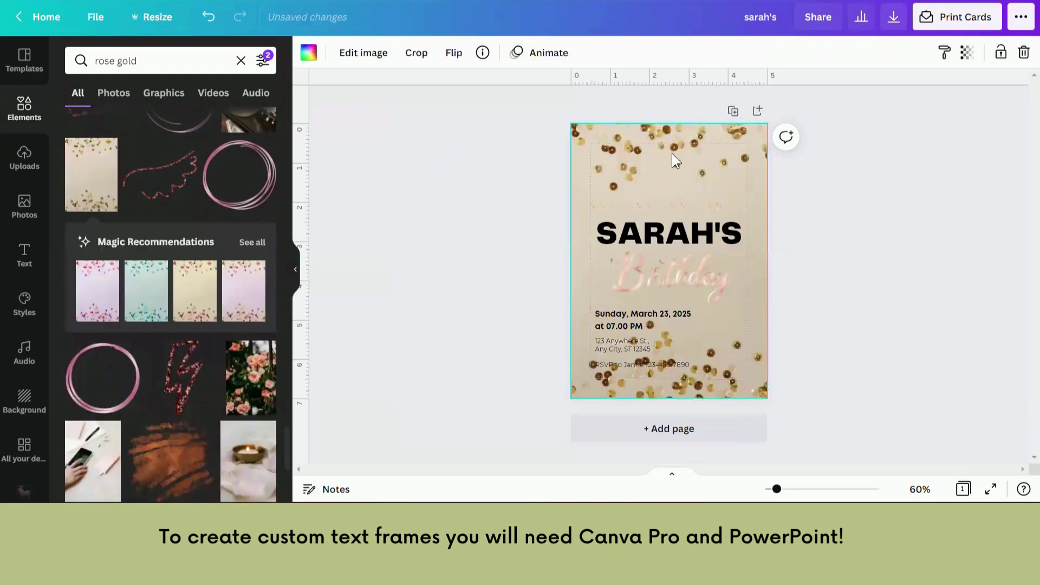
Fade the confetti background almost fully with Transparency, then delete it
{"action": "left_click", "coordinate": [967, 53]}
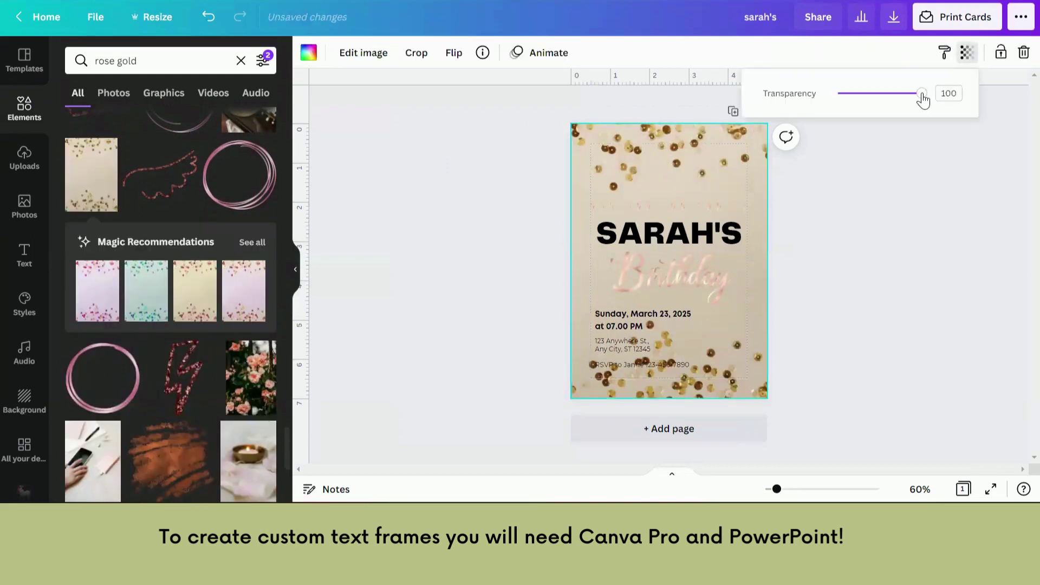
{"action": "left_click_drag", "start_coordinate": [921, 95], "coordinate": [853, 94]}
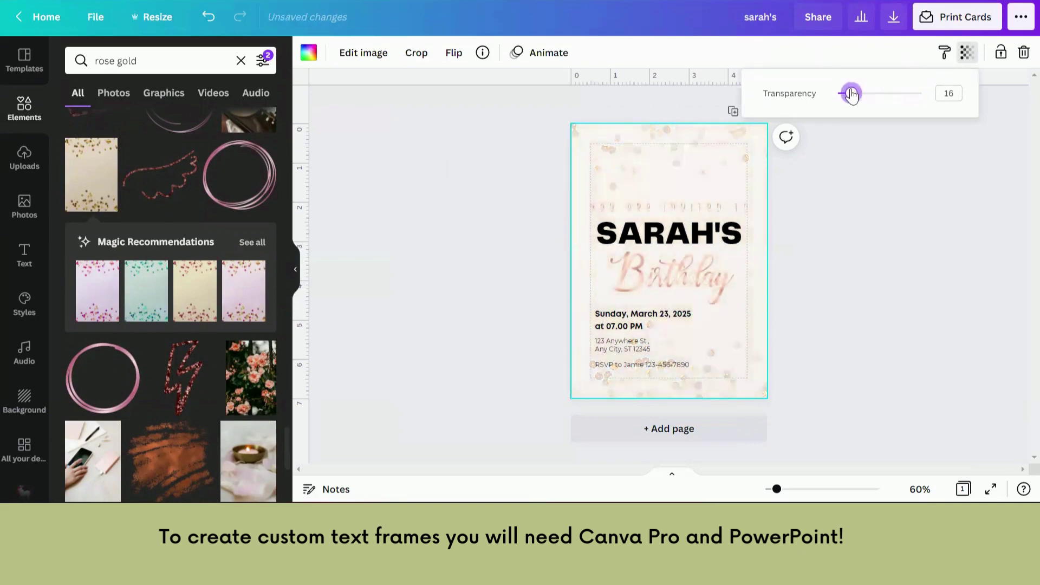
{"action": "left_click", "coordinate": [655, 159]}
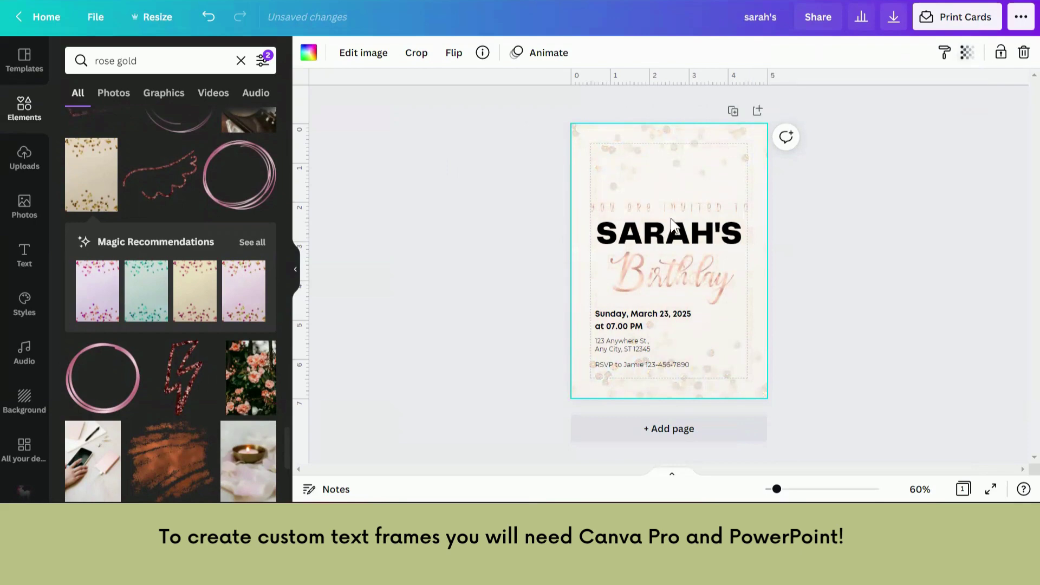
{"action": "key", "text": "Delete"}
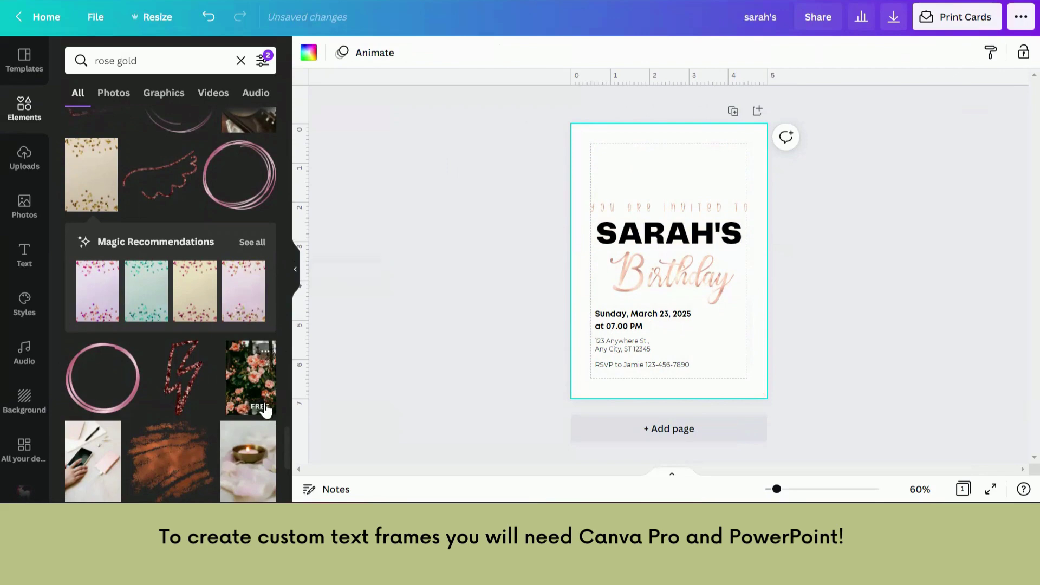
Add the rose gold peony outline and place it in the bottom-right corner, partly off-page
{"action": "scroll", "coordinate": [288, 437], "scroll_direction": "down", "scroll_amount": 5}
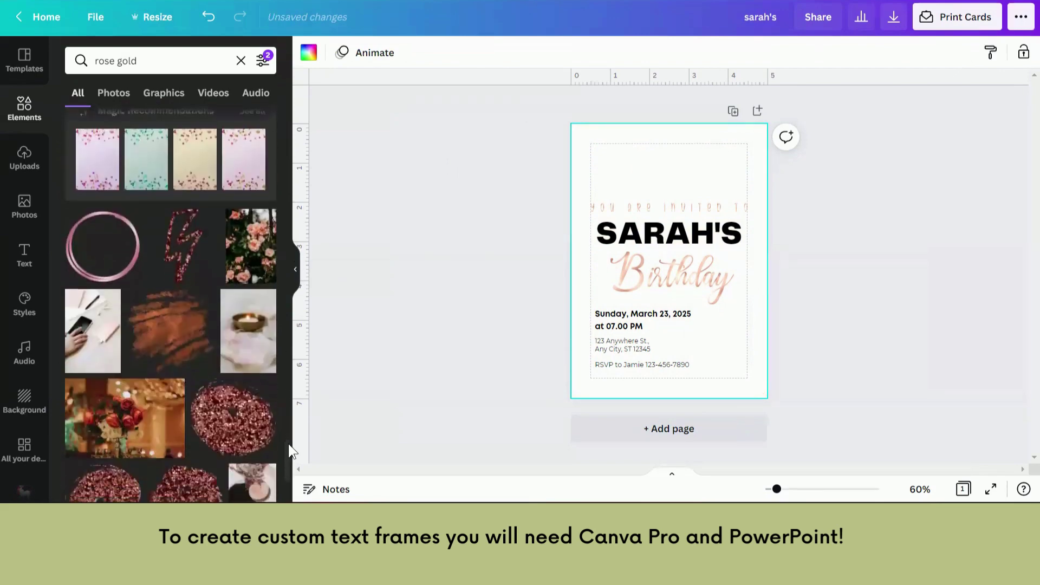
{"action": "scroll", "coordinate": [288, 444], "scroll_direction": "down", "scroll_amount": 4}
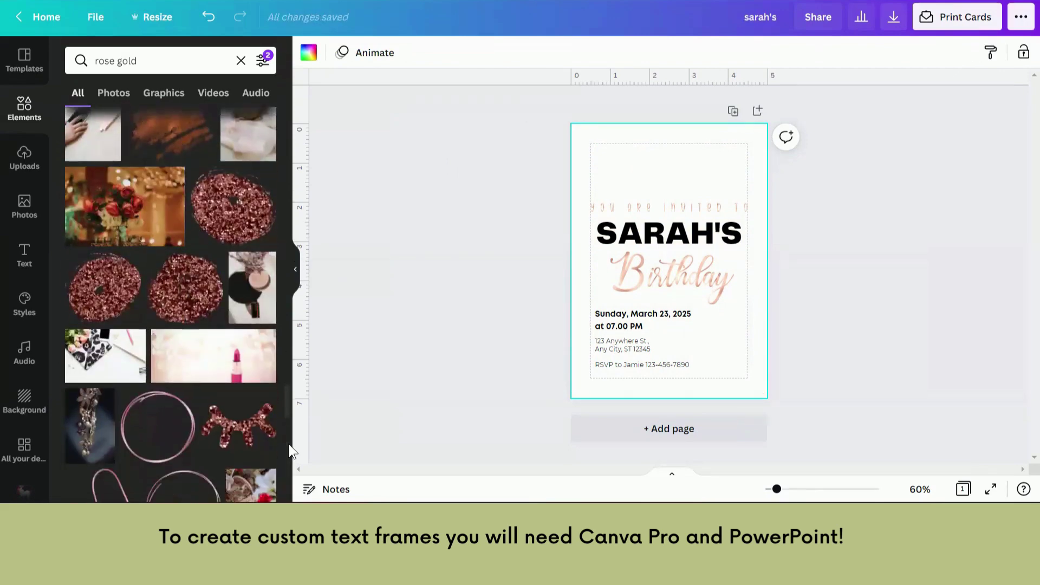
{"action": "scroll", "coordinate": [288, 443], "scroll_direction": "down", "scroll_amount": 5}
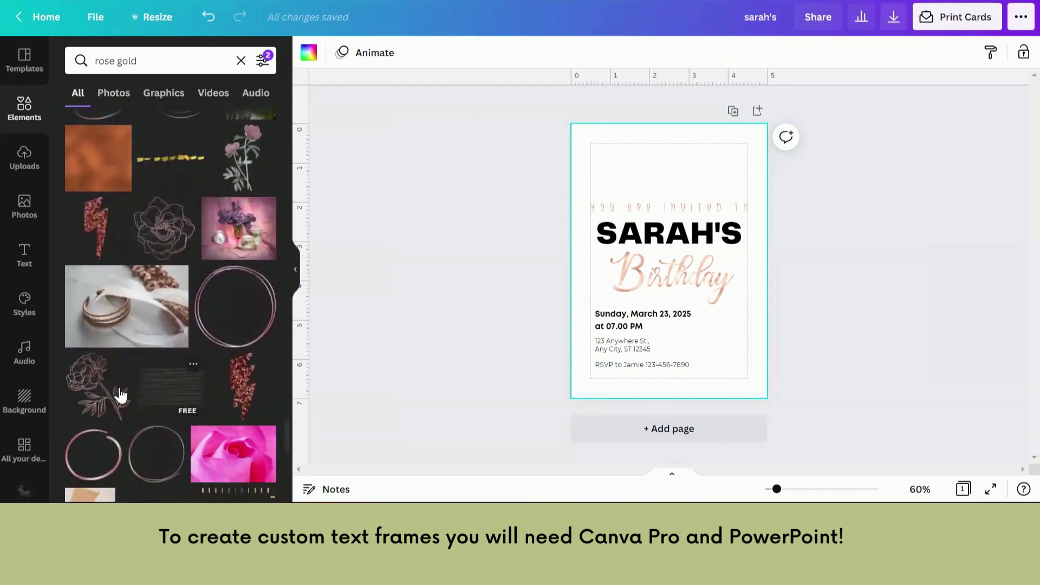
{"action": "left_click", "coordinate": [90, 391]}
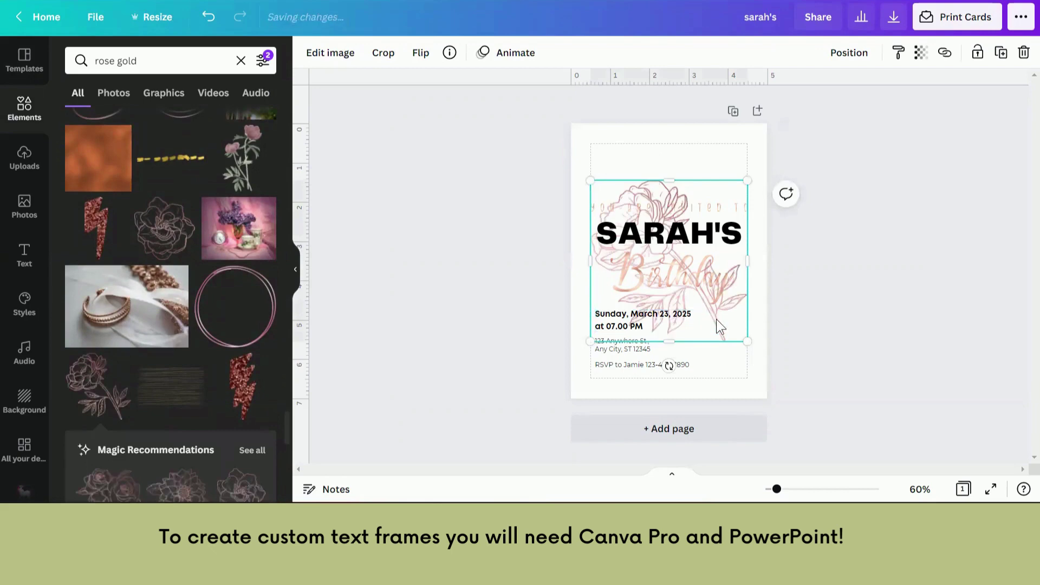
{"action": "left_click_drag", "start_coordinate": [719, 320], "coordinate": [819, 453]}
{"action": "left_click", "coordinate": [913, 181]}
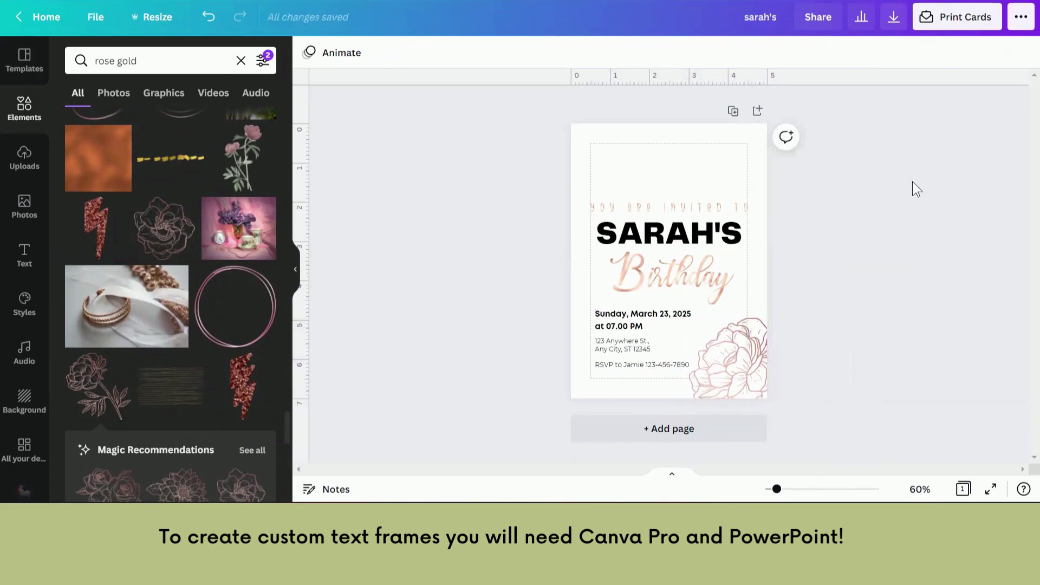
Duplicate the rose outline, shrink the copy, and tuck it into the top-left corner
{"action": "left_click", "coordinate": [762, 347]}
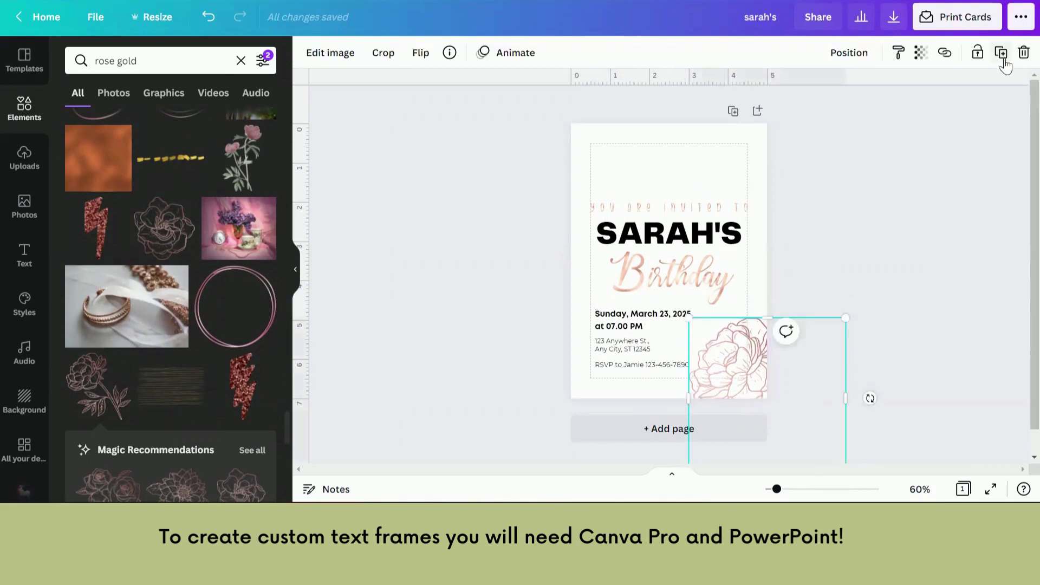
{"action": "left_click", "coordinate": [161, 229]}
{"action": "left_click_drag", "start_coordinate": [672, 191], "coordinate": [613, 106]}
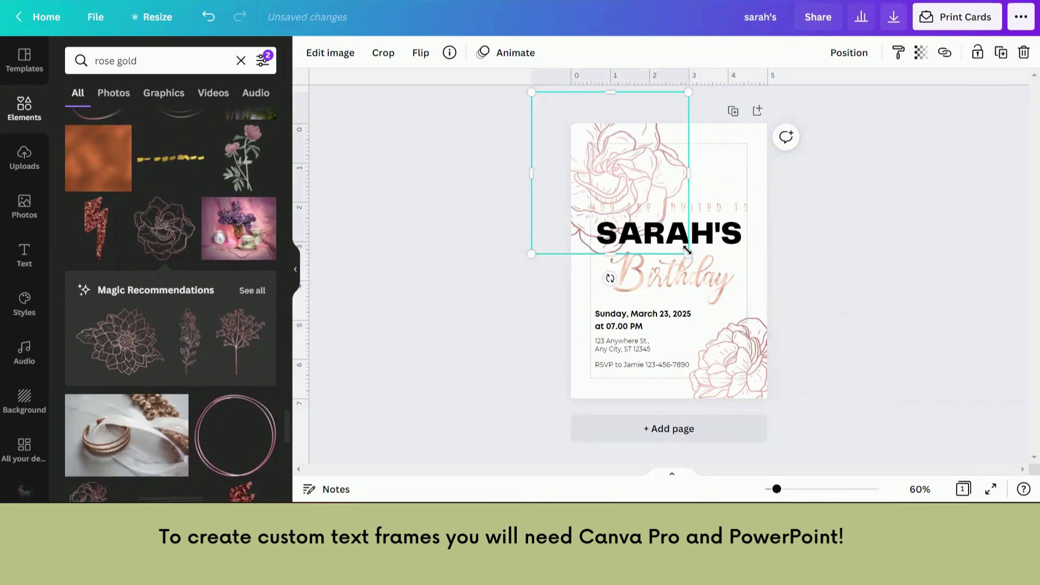
{"action": "left_click_drag", "start_coordinate": [687, 251], "coordinate": [629, 192]}
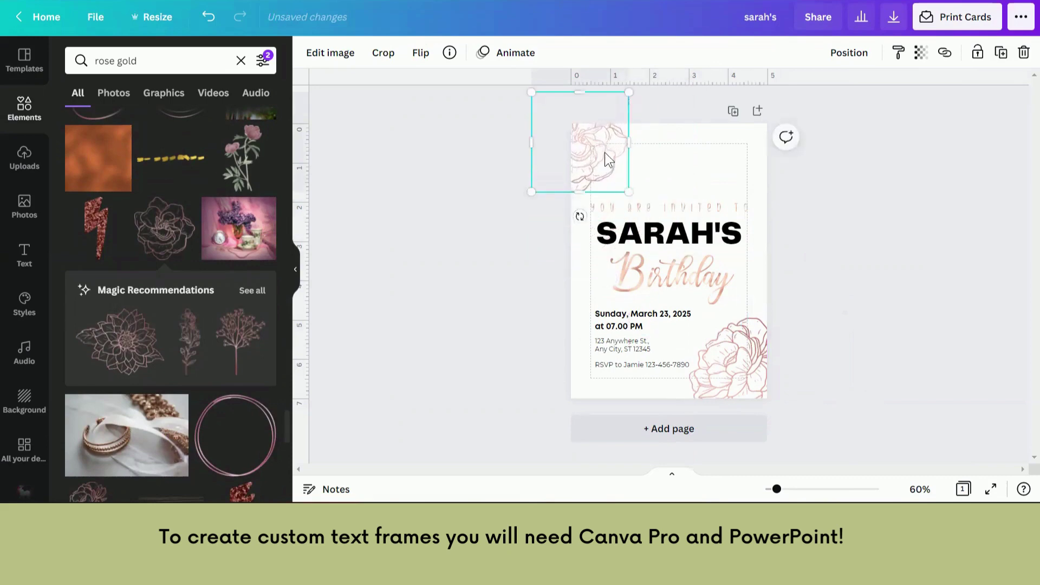
{"action": "mouse_move", "coordinate": [605, 152]}
{"action": "left_mouse_down"}
{"action": "mouse_move", "coordinate": [693, 163]}
{"action": "mouse_move", "coordinate": [602, 155]}
{"action": "left_mouse_up"}
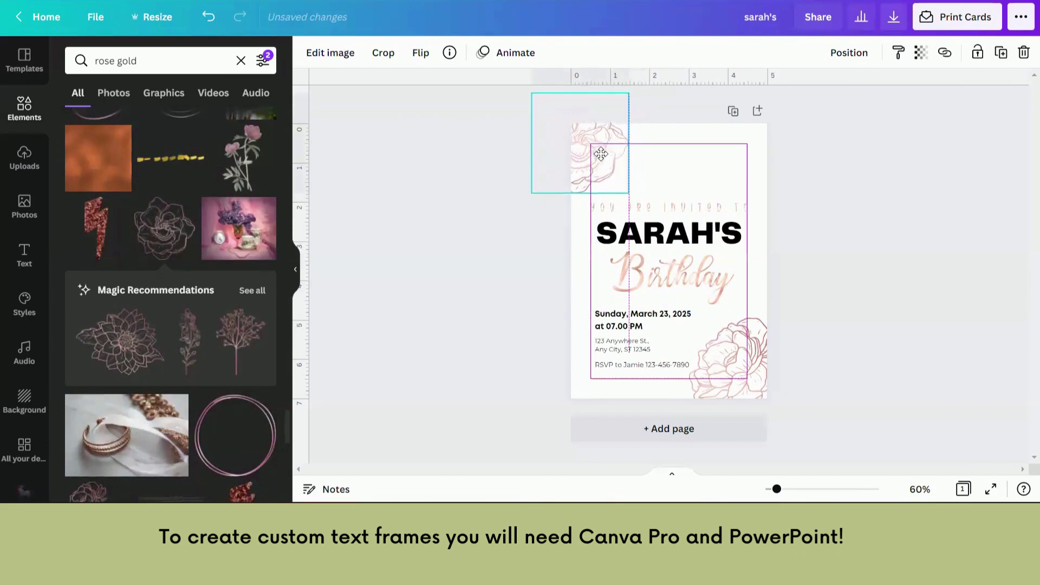
{"action": "left_click", "coordinate": [504, 251]}
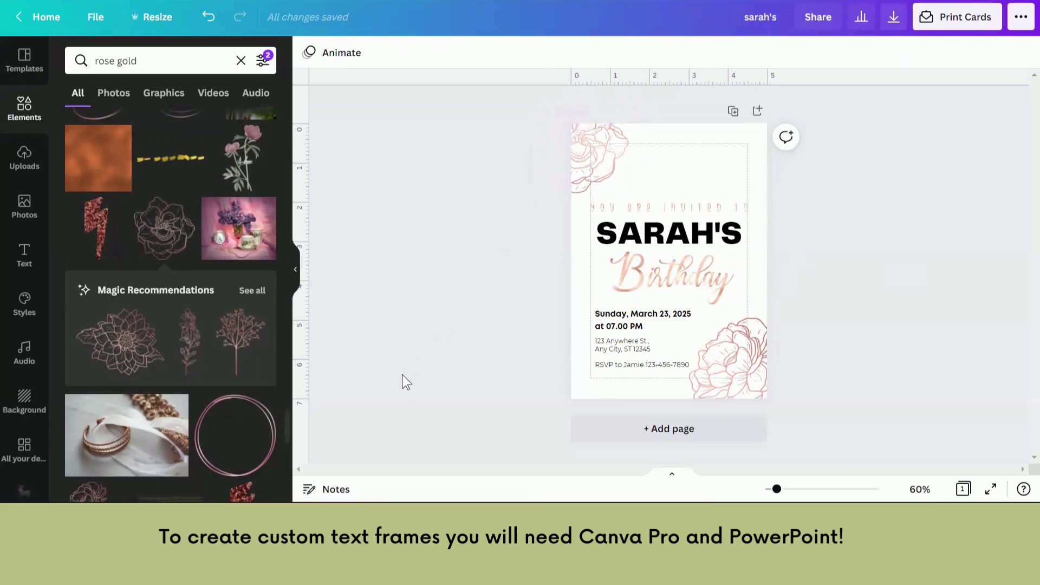
Set the page background colour to black
{"action": "left_click", "coordinate": [683, 188]}
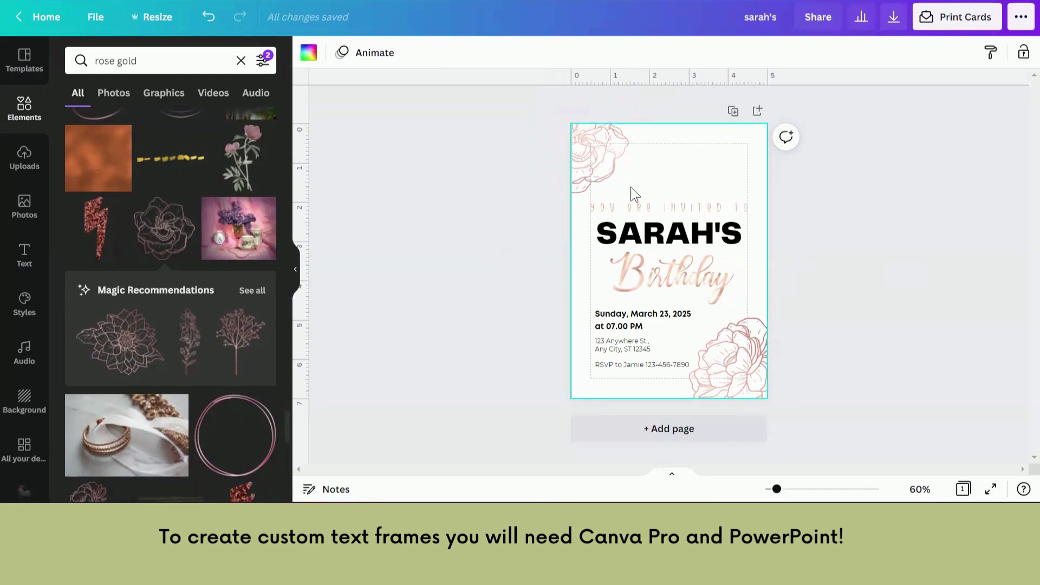
{"action": "left_click", "coordinate": [309, 52]}
{"action": "left_click", "coordinate": [116, 130]}
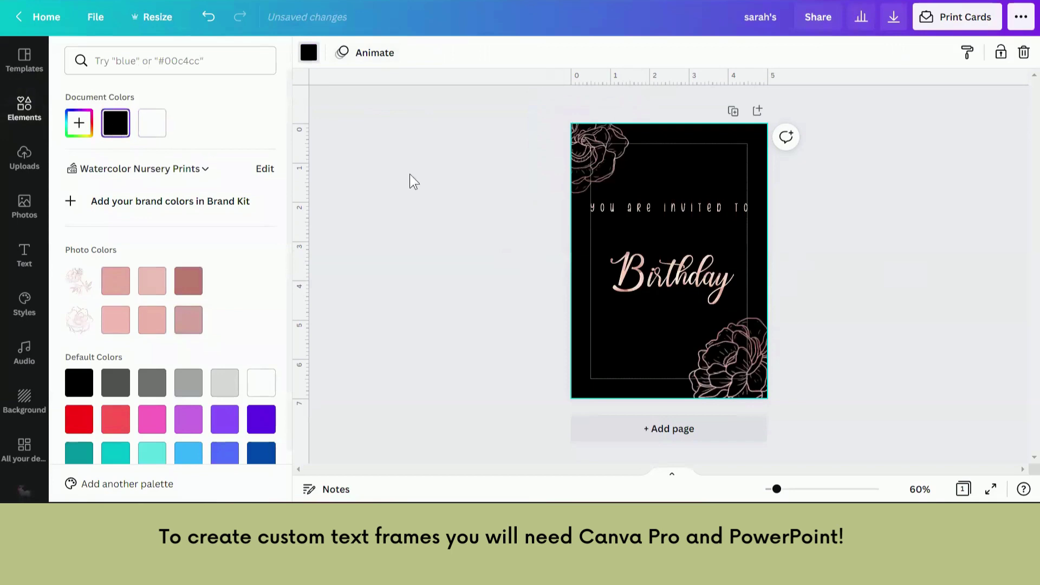
Change the name heading and the event details text to white
{"action": "left_click", "coordinate": [701, 229]}
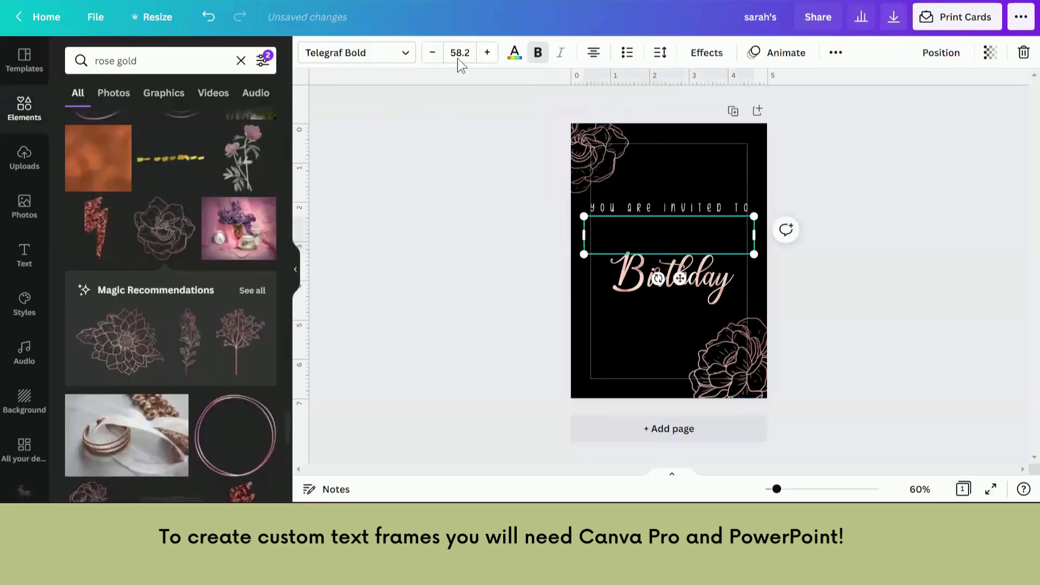
{"action": "left_click", "coordinate": [515, 53]}
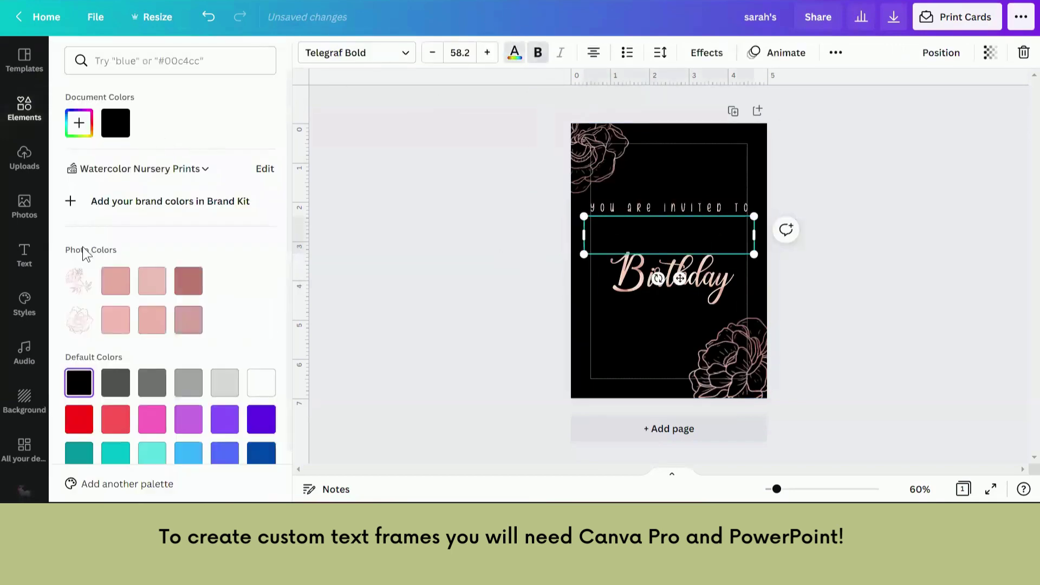
{"action": "left_click", "coordinate": [263, 380]}
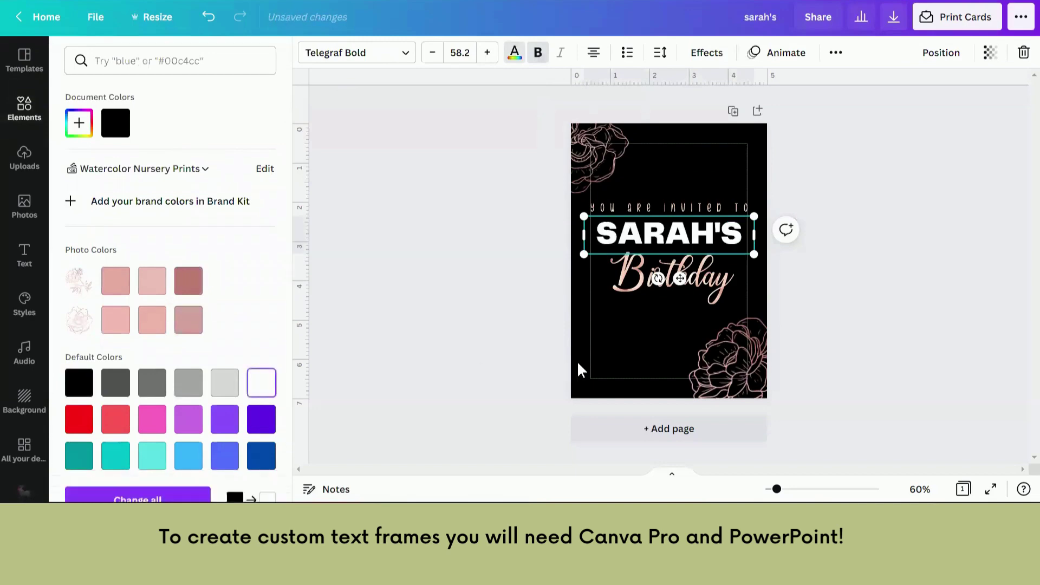
{"action": "left_click_drag", "start_coordinate": [578, 306], "coordinate": [670, 402]}
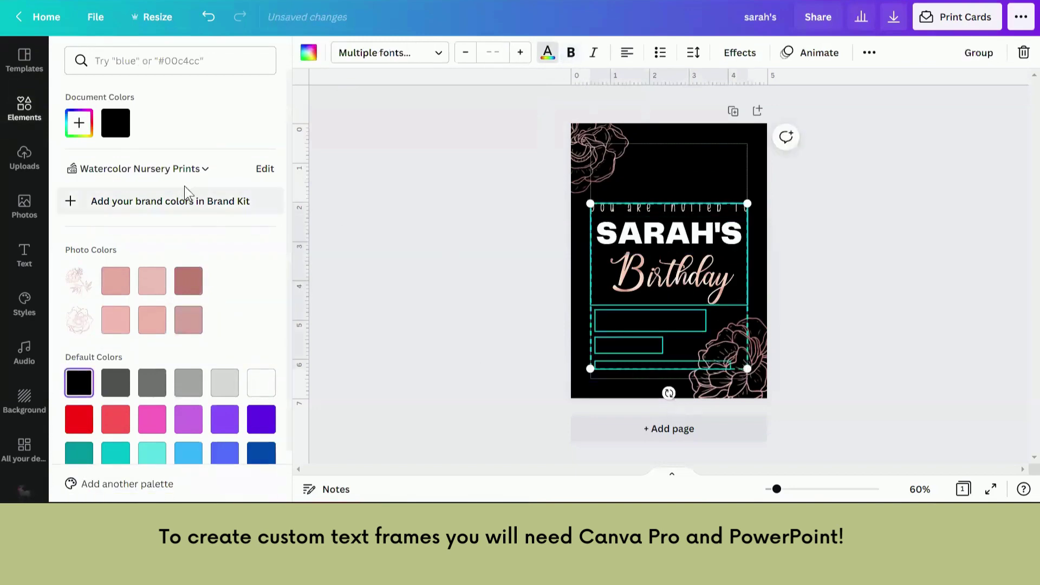
{"action": "left_click", "coordinate": [260, 386]}
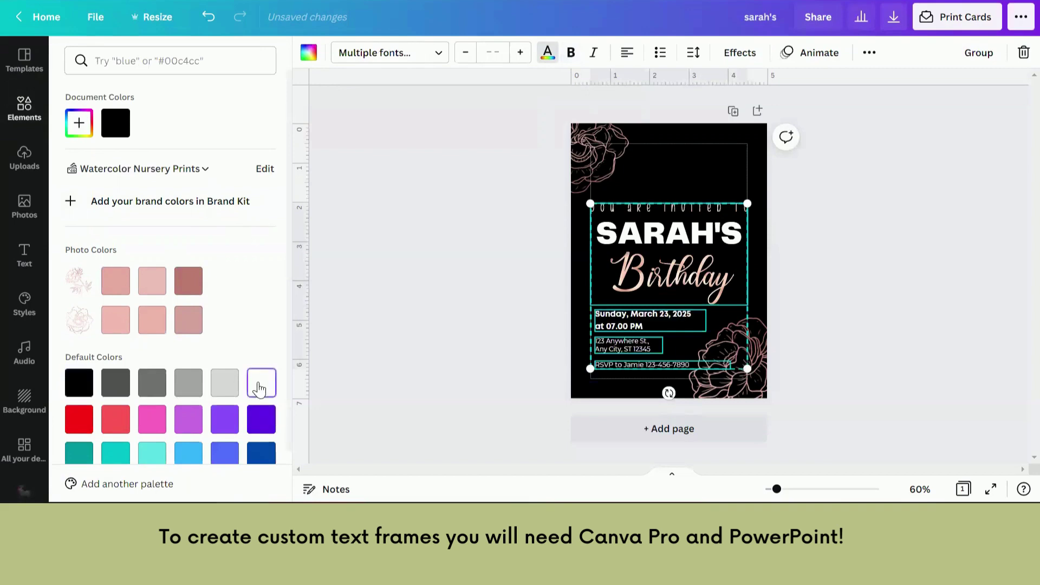
{"action": "left_click", "coordinate": [461, 282]}
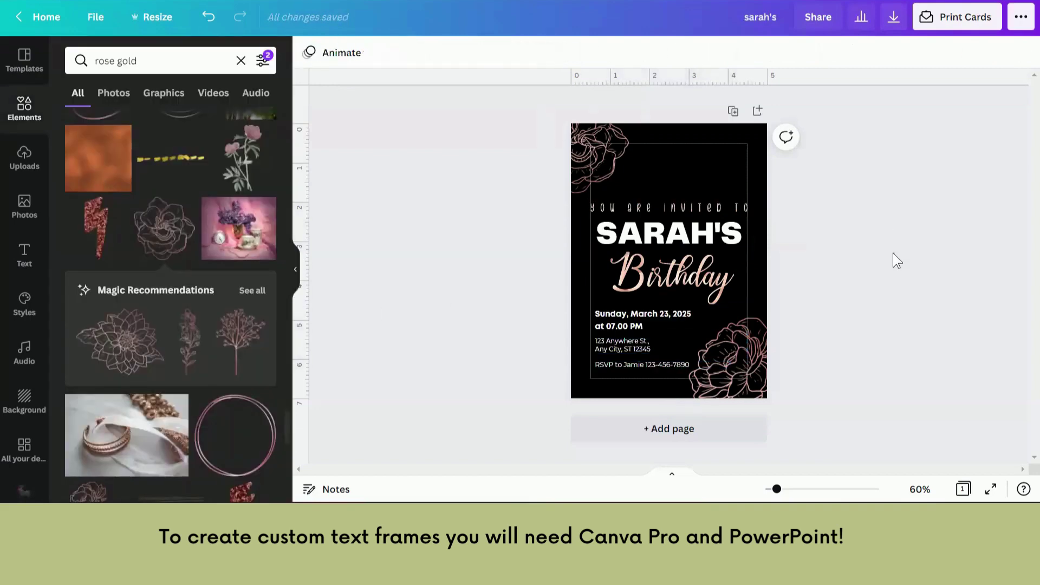